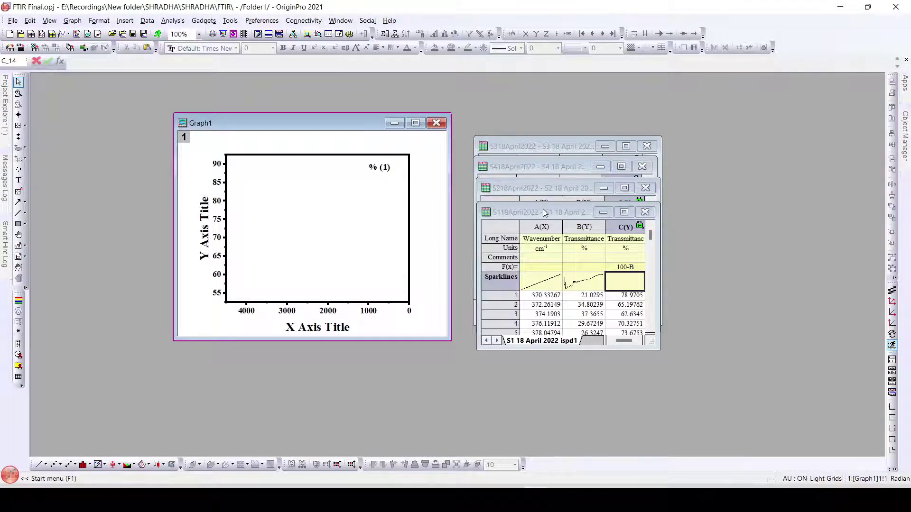
# Bring the S1 18 April 2022 worksheet to the front of the workspace.
pyautogui.moveTo(543, 218); pyautogui.dragTo(610, 235)
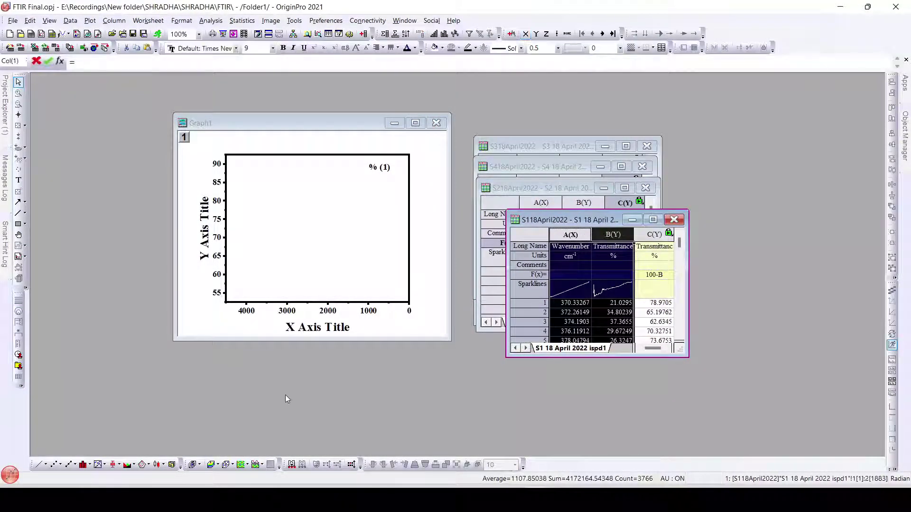
# Create Graph2 as a line plot of Transmittance vs Wavenumber and enlarge its window.
pyautogui.click(38, 464)
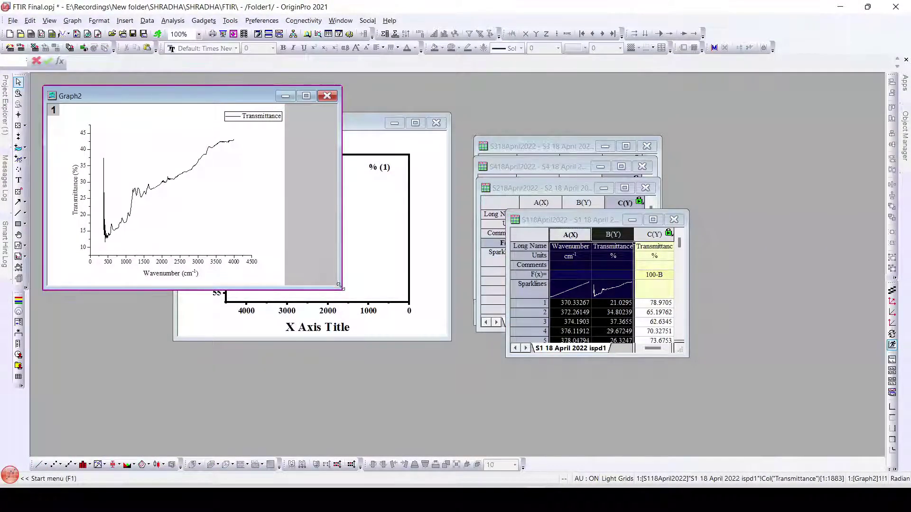
pyautogui.moveTo(338, 286); pyautogui.dragTo(615, 403)
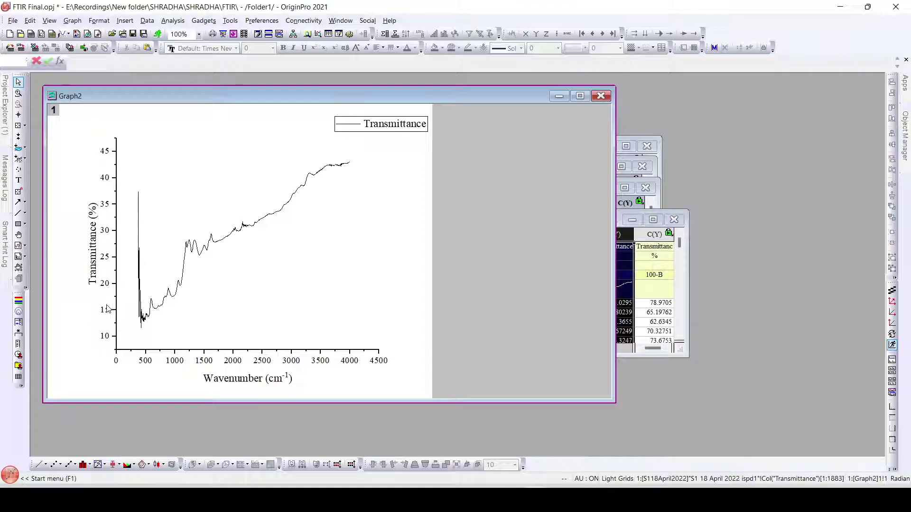
pyautogui.moveTo(158, 310)
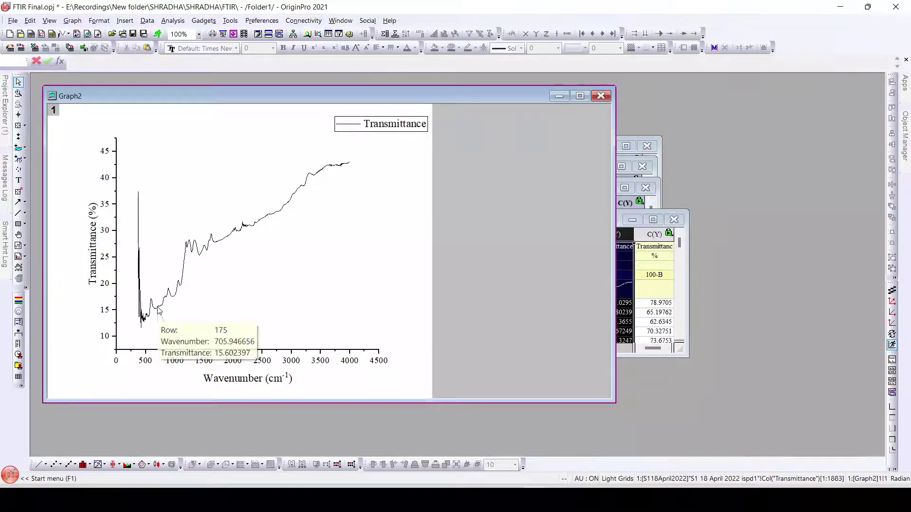
pyautogui.moveTo(207, 322)
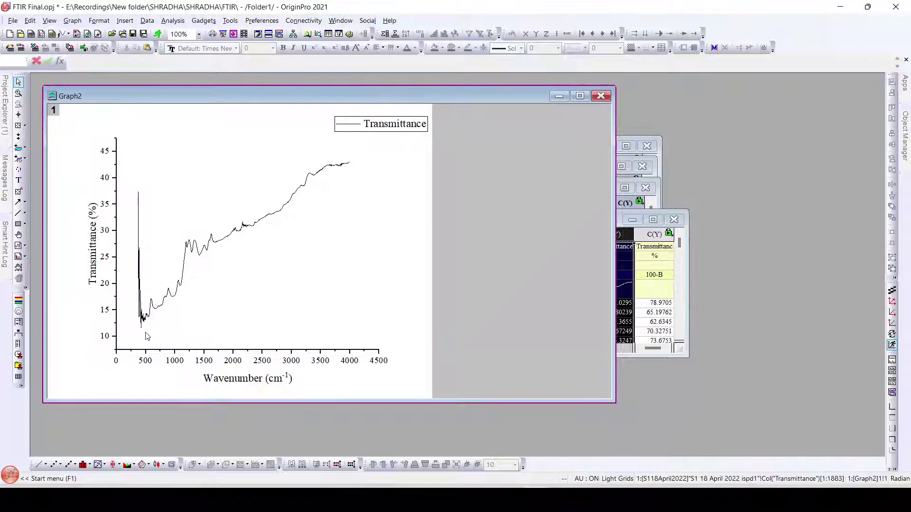
pyautogui.moveTo(142, 327)
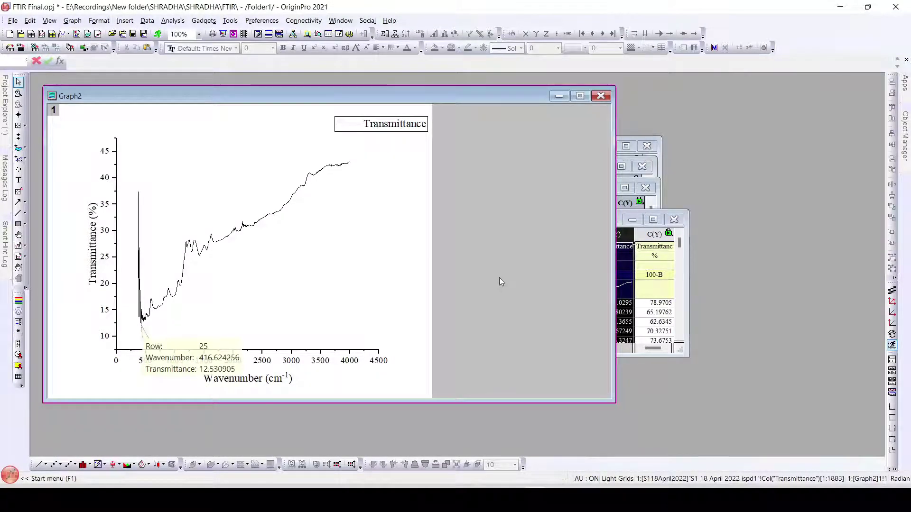
# Reposition and widen the S1 worksheet, then select its 100-B column C.
pyautogui.click(618, 227)
pyautogui.moveTo(595, 224); pyautogui.dragTo(532, 224)
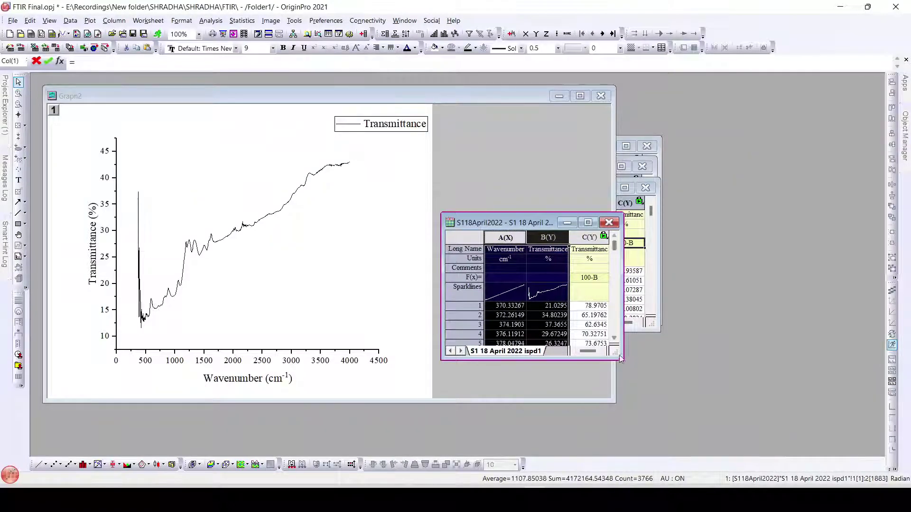
pyautogui.moveTo(620, 357); pyautogui.dragTo(693, 359)
pyautogui.click(593, 250)
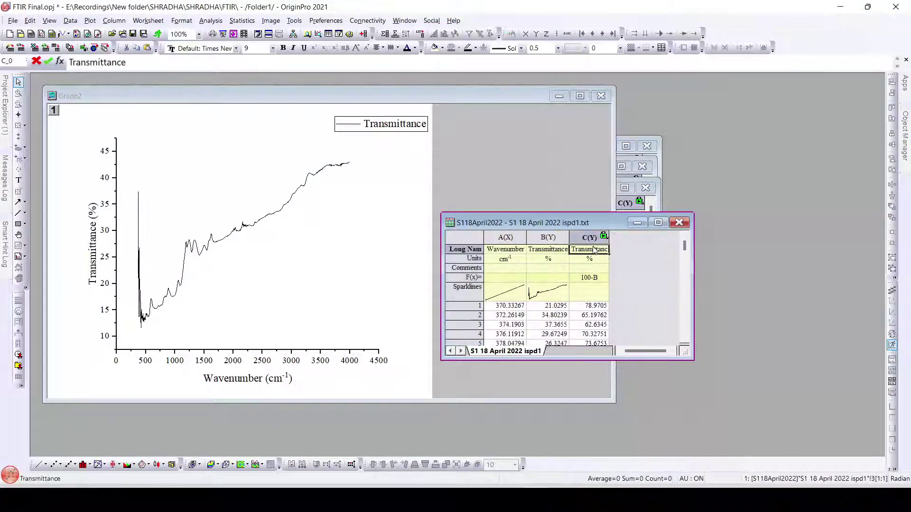
pyautogui.click(589, 237)
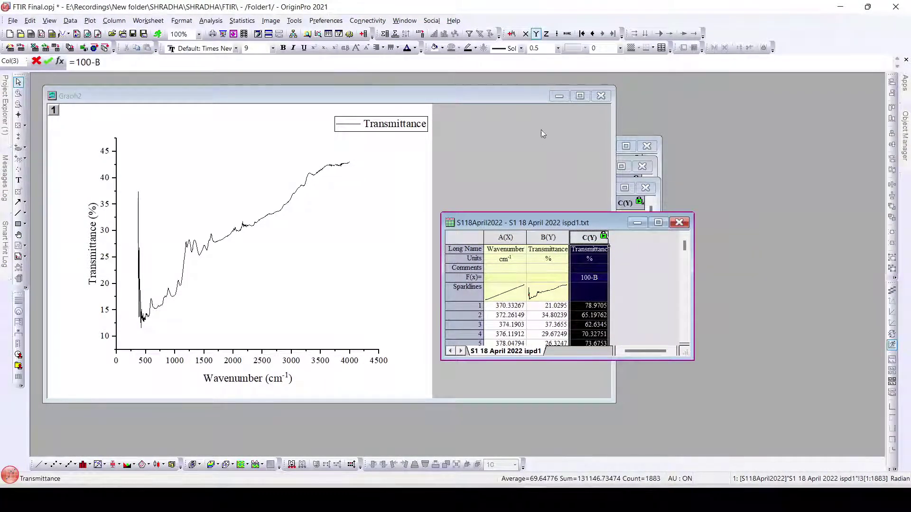
# Minimize Graph2 and add S1 column C to Graph1's Layer 1.
pyautogui.click(559, 96)
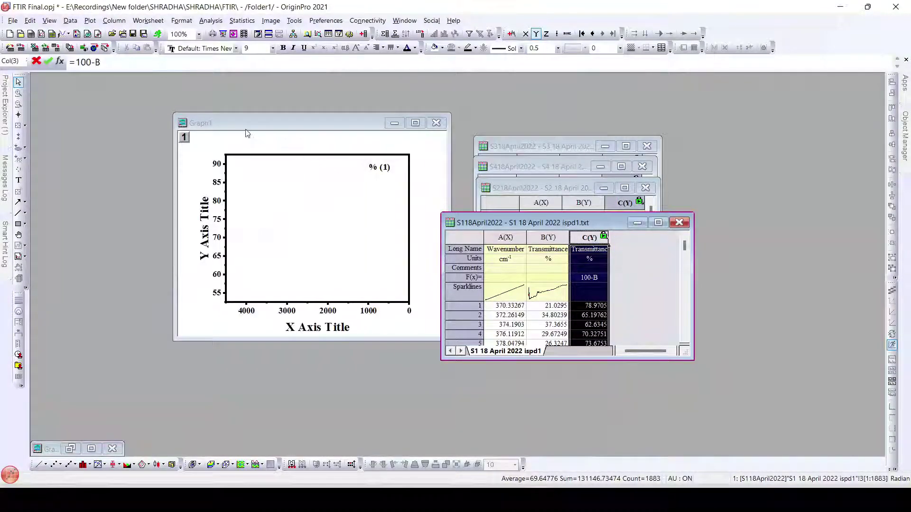
pyautogui.doubleClick(184, 138)
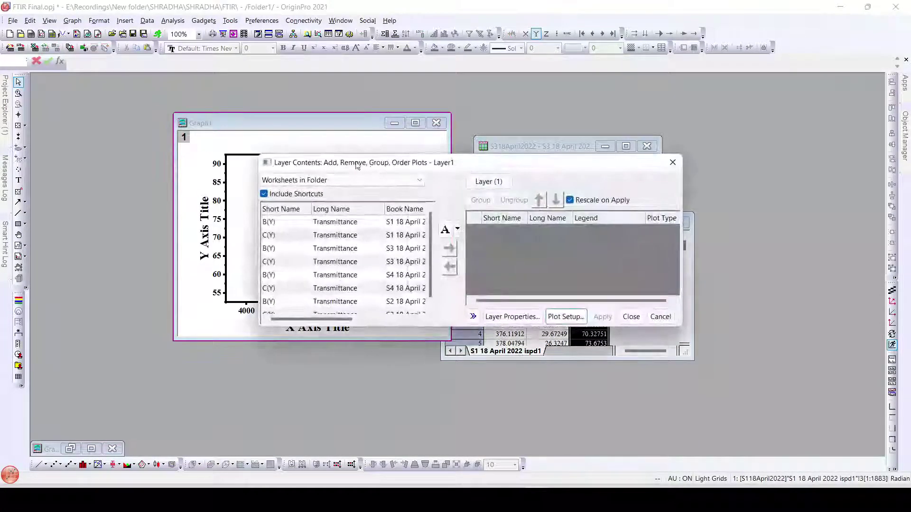
pyautogui.click(351, 234)
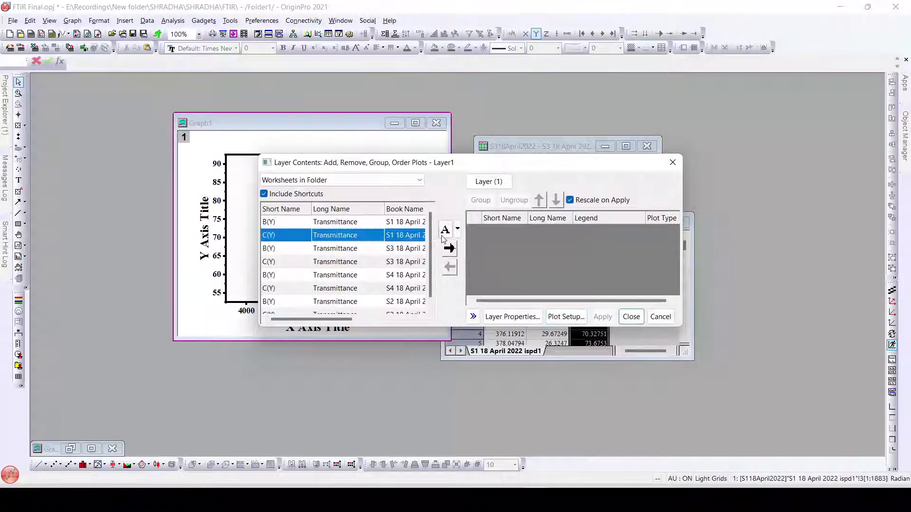
pyautogui.click(451, 248)
pyautogui.click(603, 316)
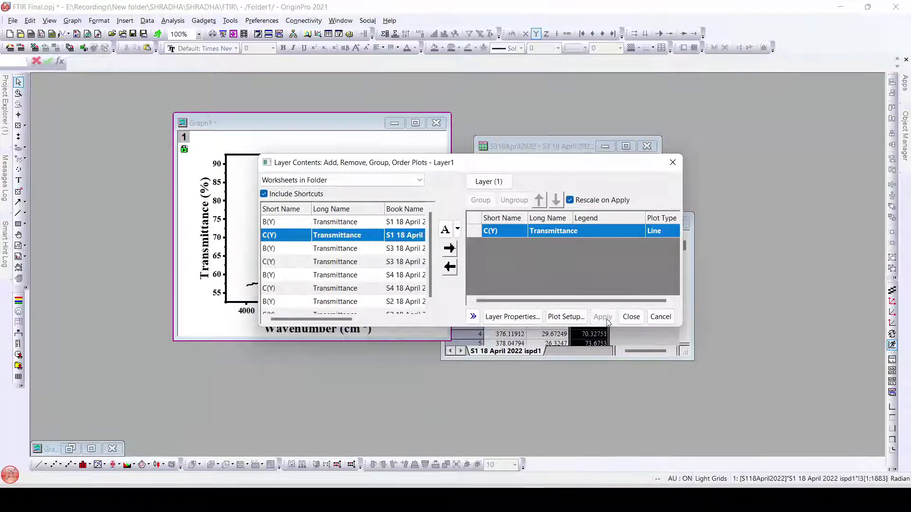
pyautogui.click(631, 316)
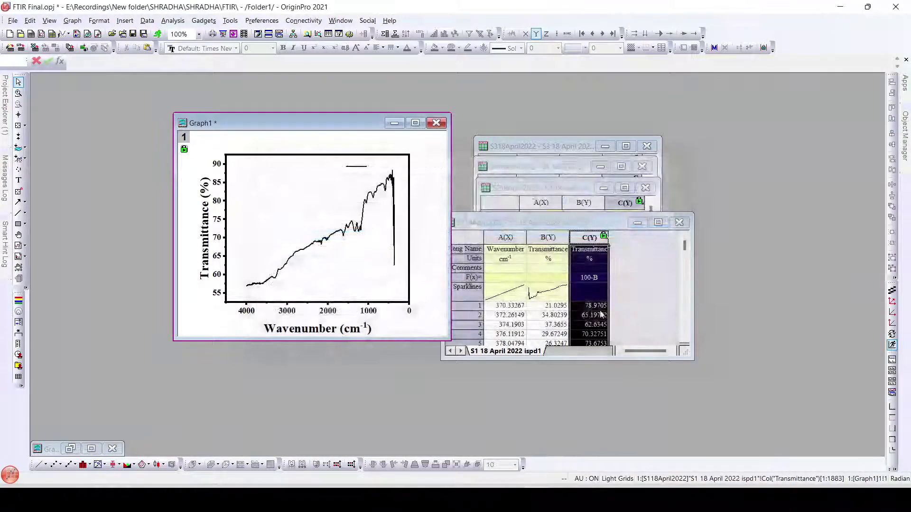
# Maximize Graph1 to inspect the Transmittance curve from 4000 to 400 cm⁻¹.
pyautogui.click(415, 123)
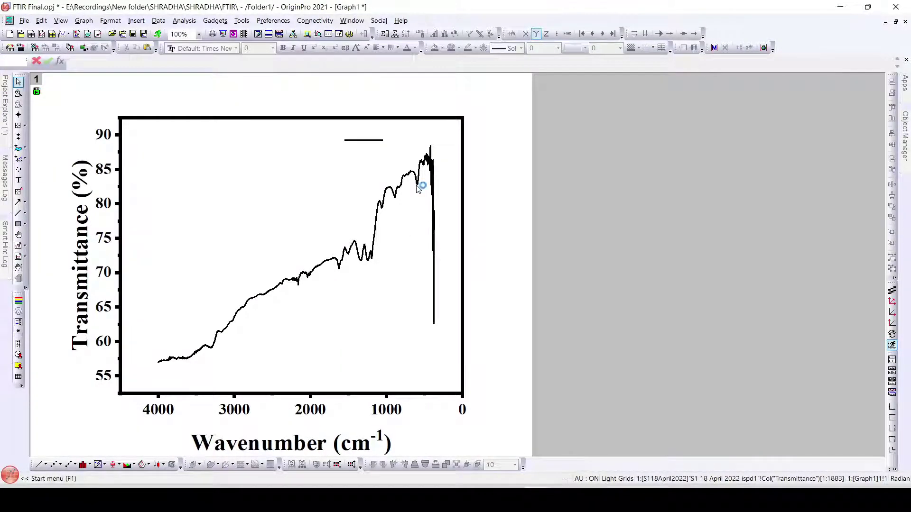
pyautogui.moveTo(415, 192)
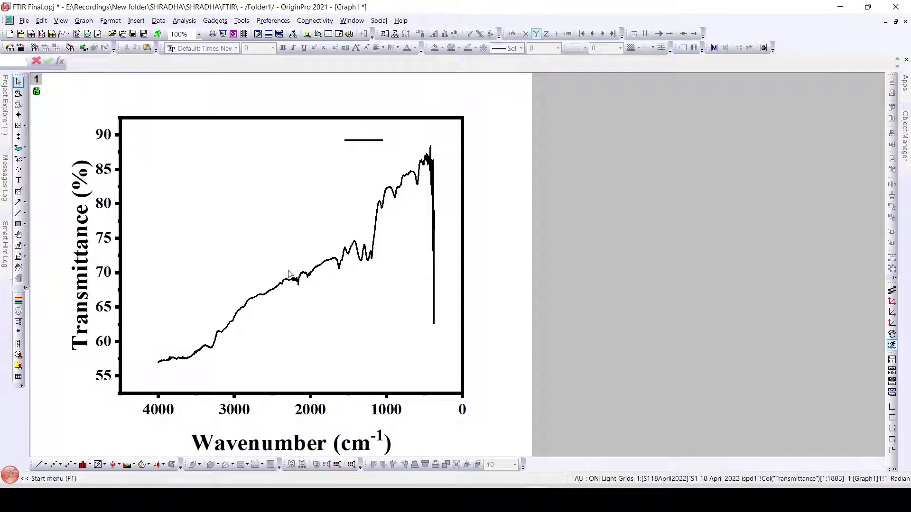
# Launch Peak Analyzer on Graph1 with goal Subtract Baseline and Auto recalculation.
pyautogui.click(193, 21)
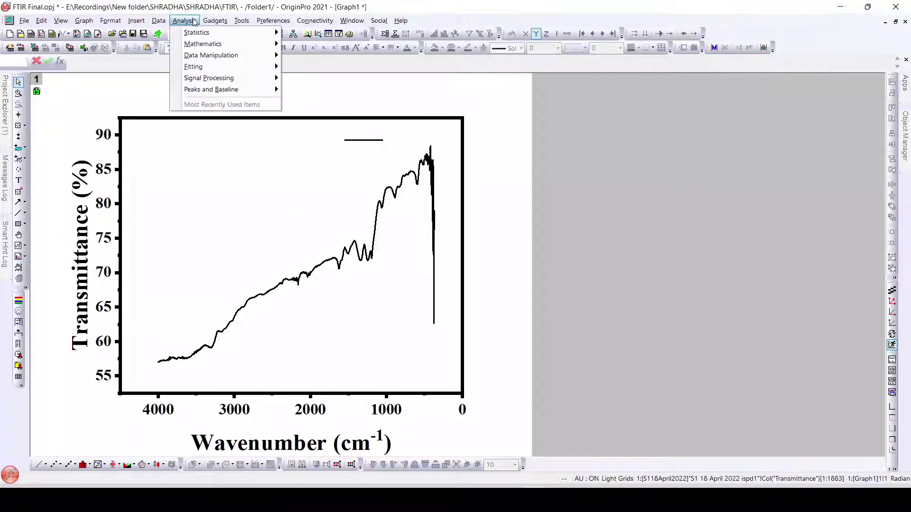
pyautogui.moveTo(212, 94)
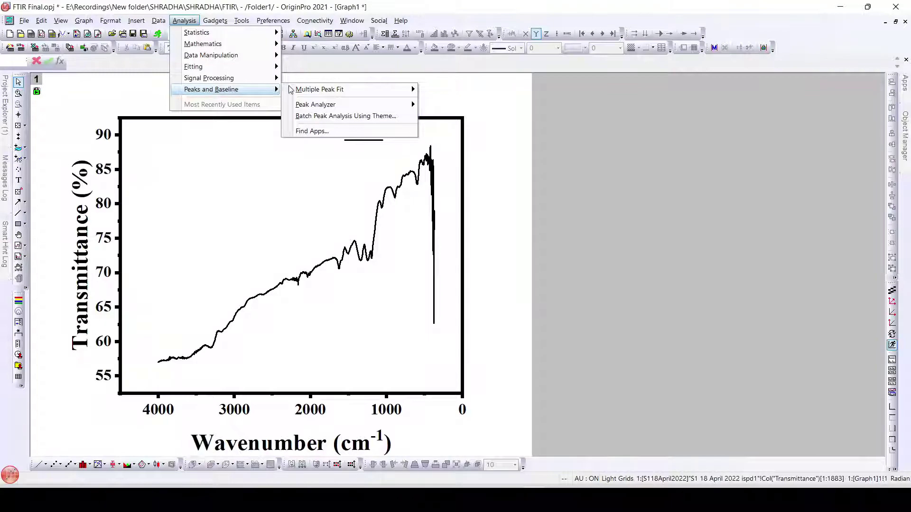
pyautogui.moveTo(332, 104)
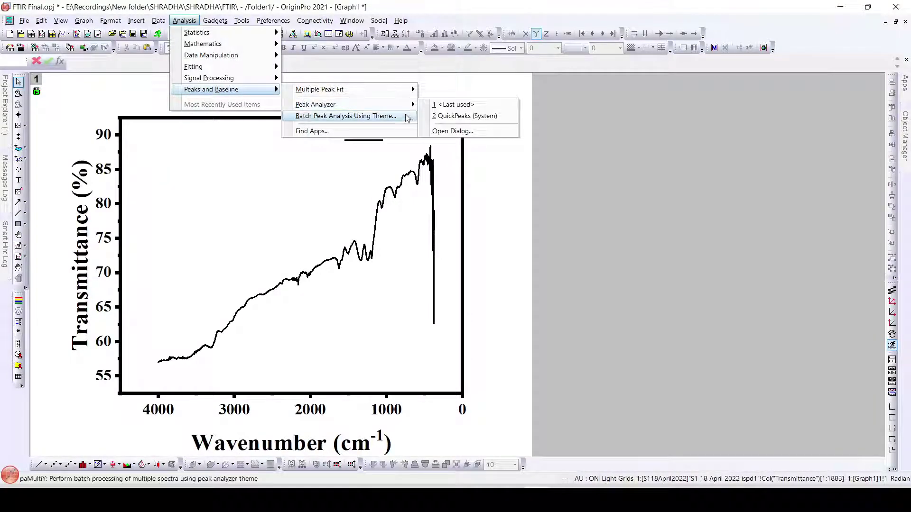
pyautogui.click(446, 131)
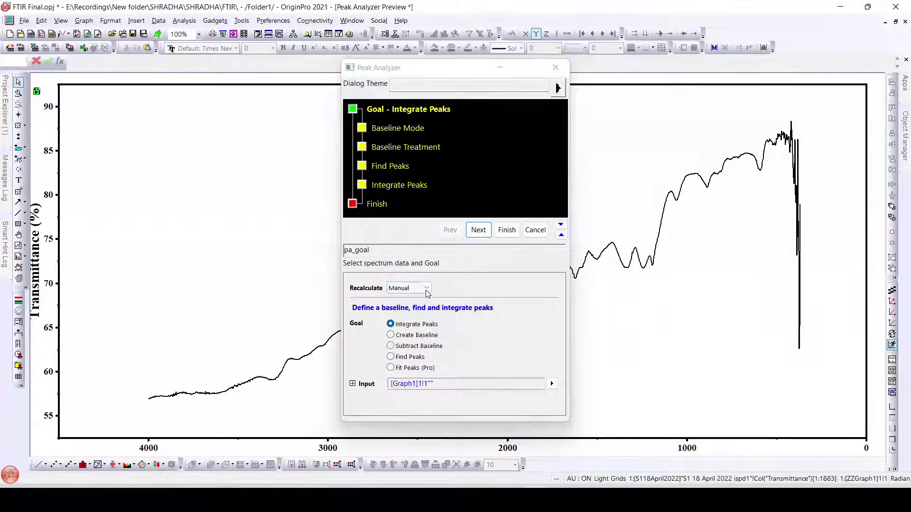
pyautogui.click(419, 350)
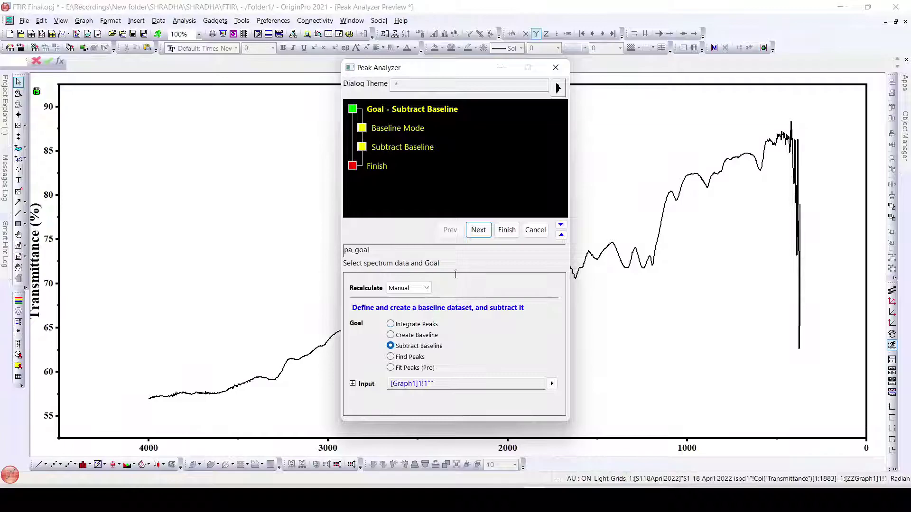
pyautogui.click(411, 288)
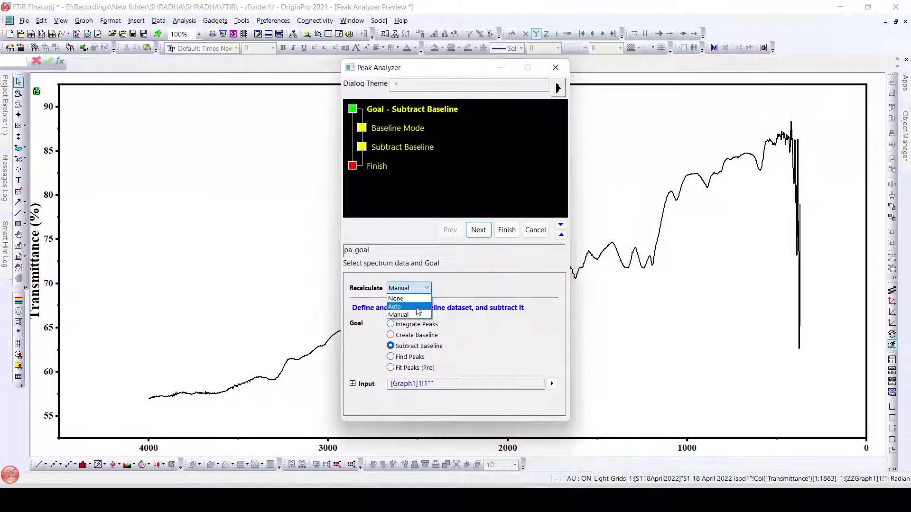
pyautogui.click(417, 307)
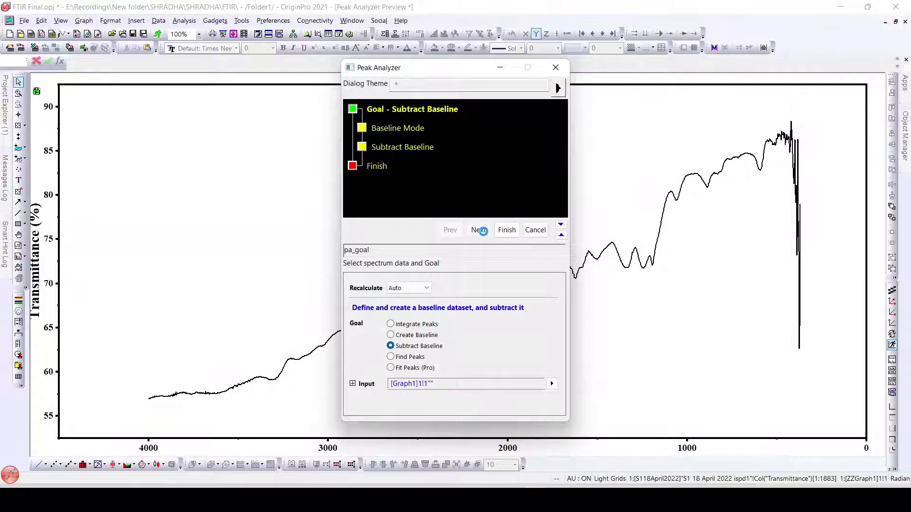
pyautogui.click(478, 230)
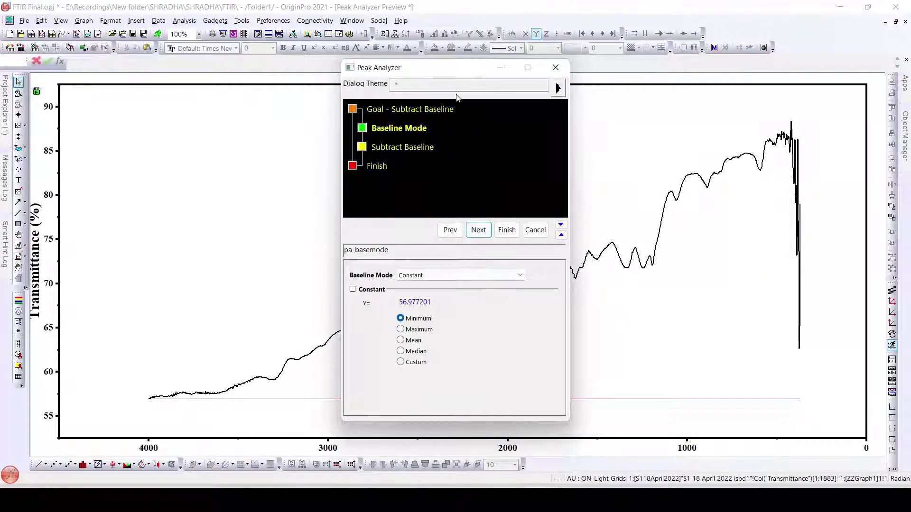
pyautogui.moveTo(465, 72); pyautogui.dragTo(380, 23)
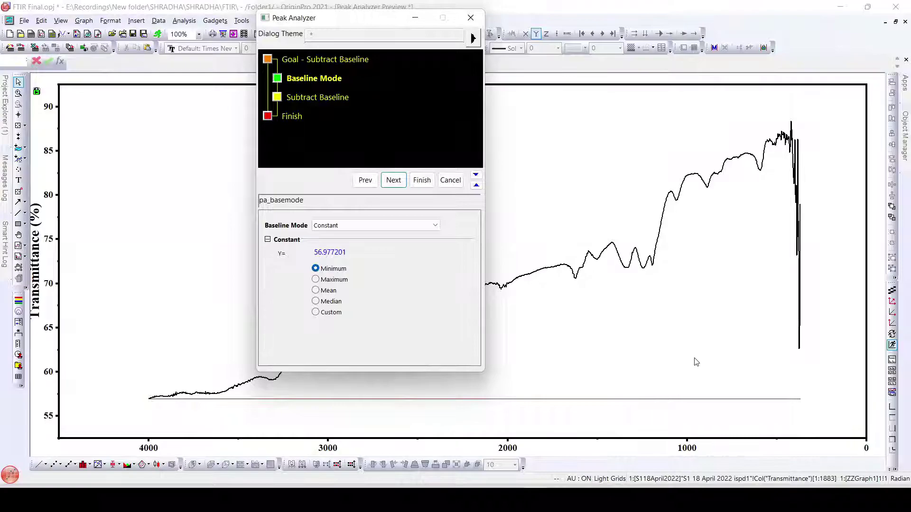
pyautogui.moveTo(389, 24); pyautogui.dragTo(281, 15)
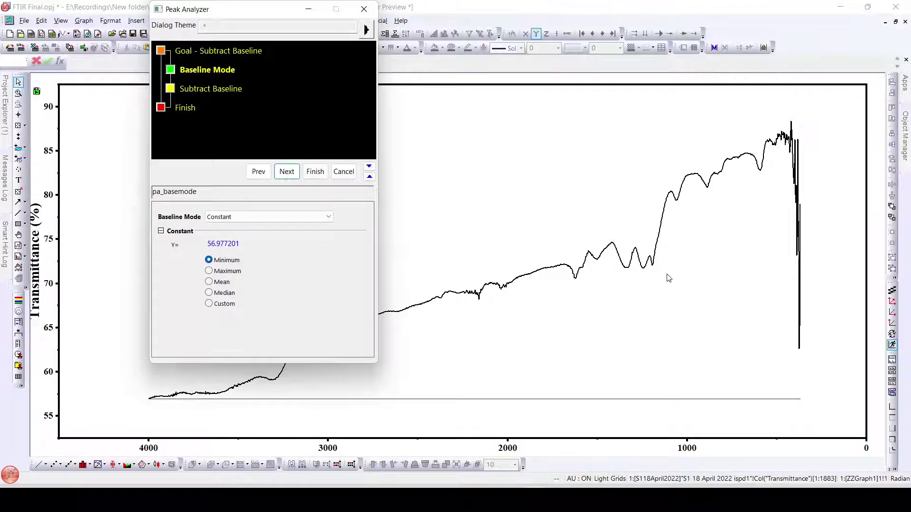
# Choose Asymmetric Least Squares Smoothing as the baseline mode and advance to its settings.
pyautogui.click(259, 222)
pyautogui.click(264, 275)
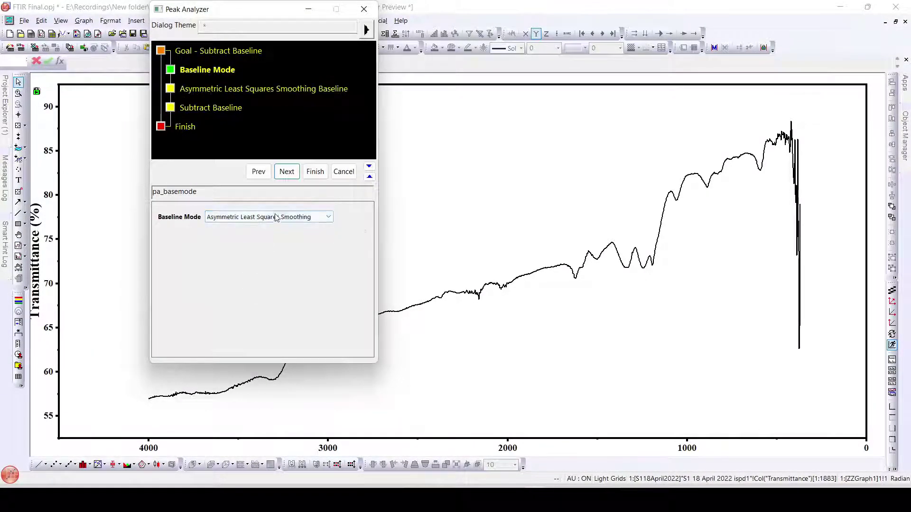
pyautogui.click(288, 173)
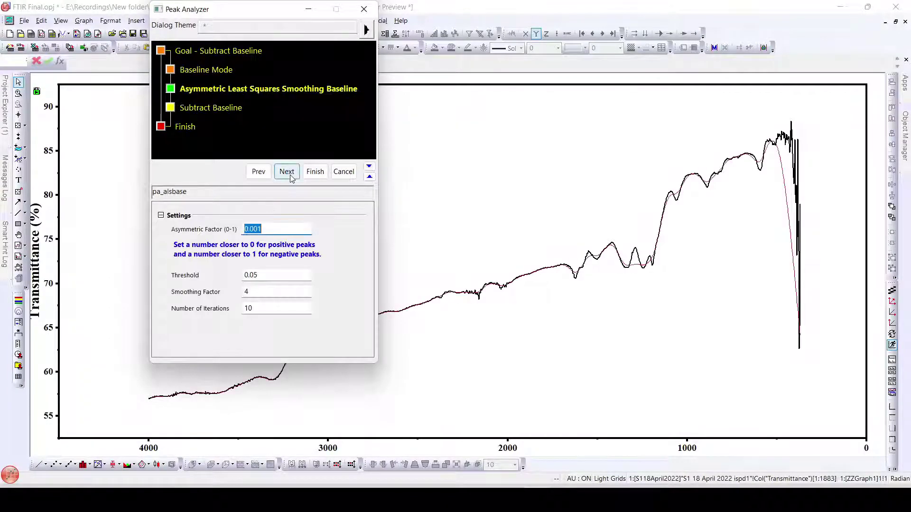
pyautogui.moveTo(243, 15); pyautogui.dragTo(746, 209)
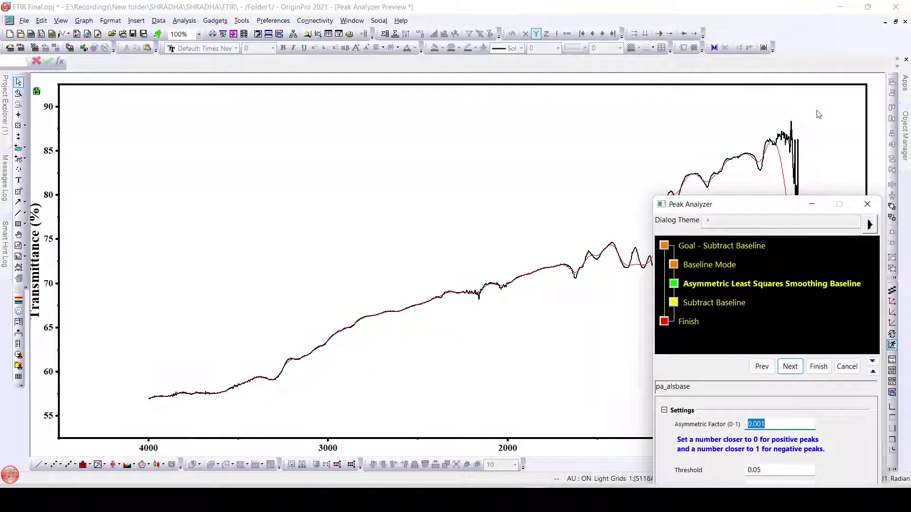
pyautogui.moveTo(743, 209); pyautogui.dragTo(268, 52)
# Try asymmetric factor 0.01, threshold 0.5 and smoothing factor 8 on the baseline.
pyautogui.click(288, 268)
pyautogui.press('BackSpace')
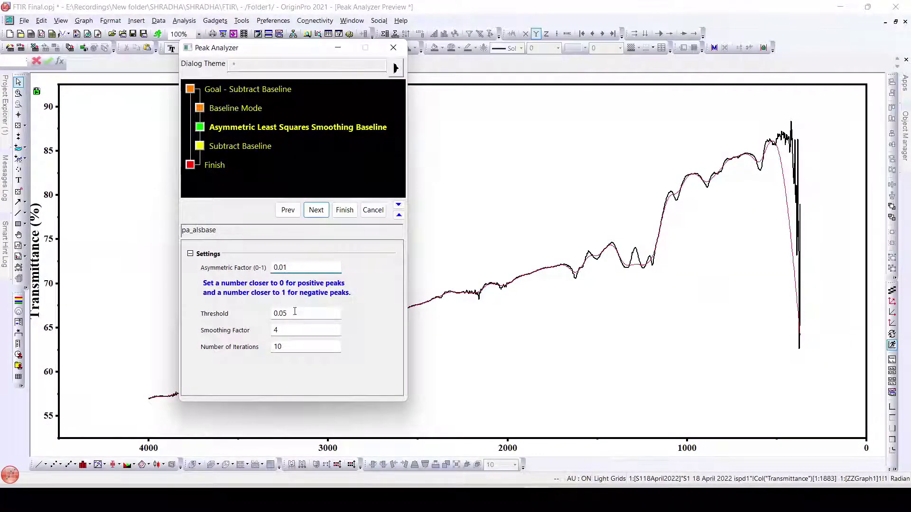
pyautogui.click(285, 315)
pyautogui.click(284, 314)
pyautogui.press('BackSpace')
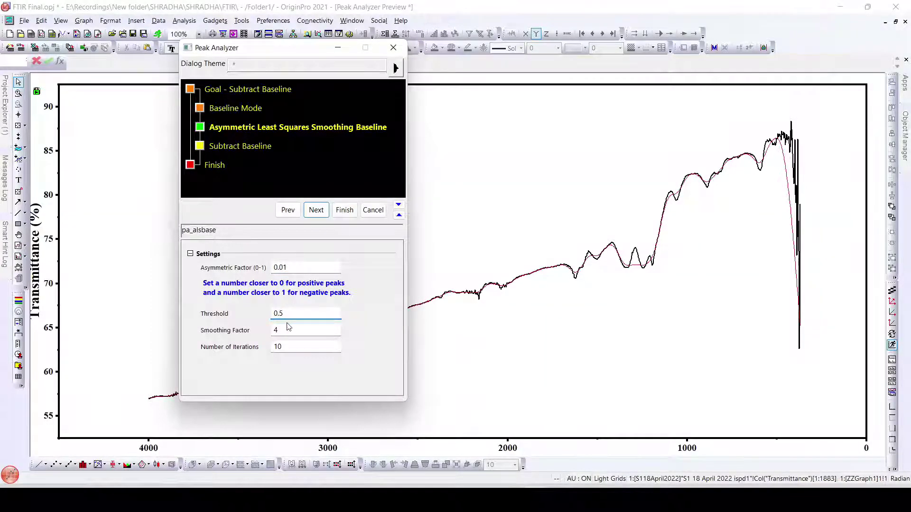
pyautogui.click(290, 328)
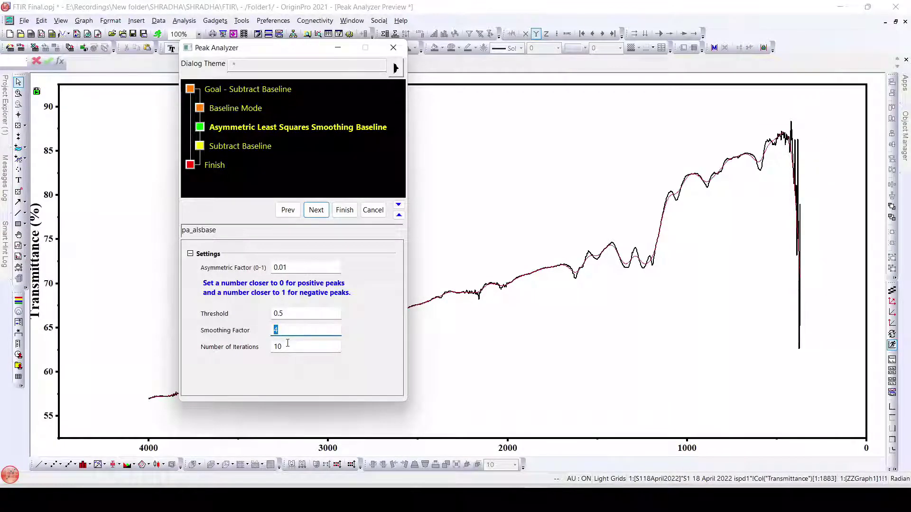
pyautogui.write('6')
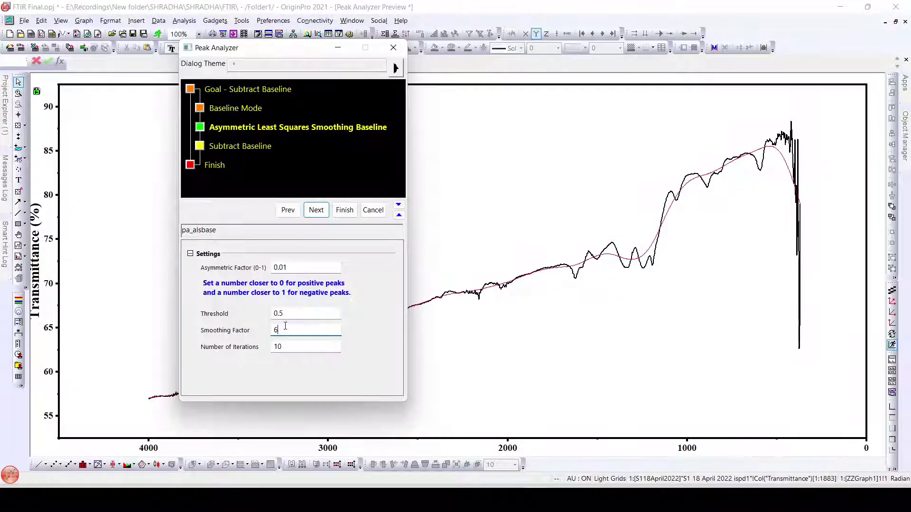
pyautogui.click(250, 335)
pyautogui.write('8')
pyautogui.click(295, 347)
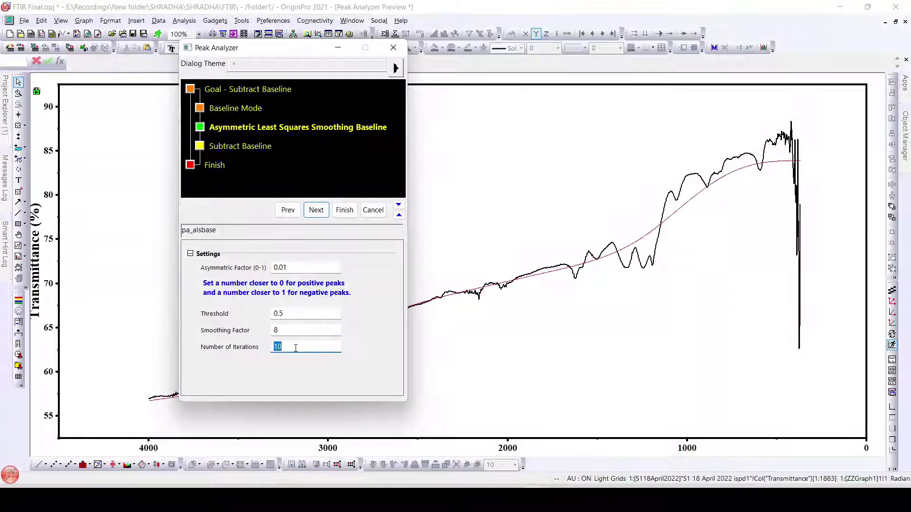
# Change the asymmetric factor to 0.1 and the threshold to 0.9.
pyautogui.press('Tab')
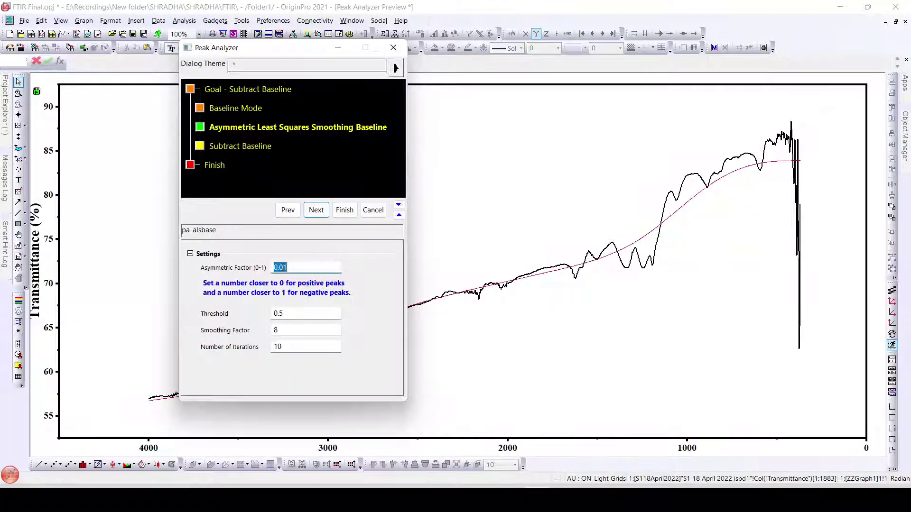
pyautogui.click(283, 268)
pyautogui.press('BackSpace')
pyautogui.press('BackSpace')
pyautogui.doubleClick(287, 313)
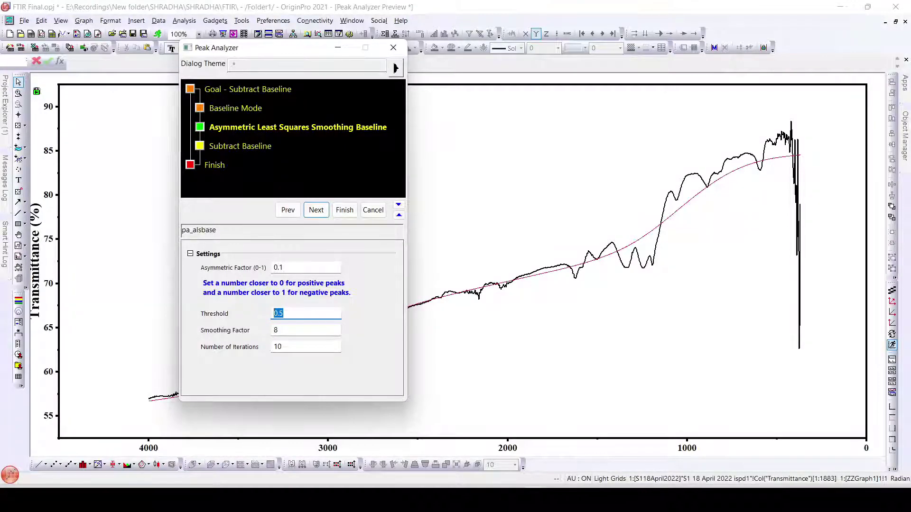
pyautogui.write('1')
pyautogui.doubleClick(281, 330)
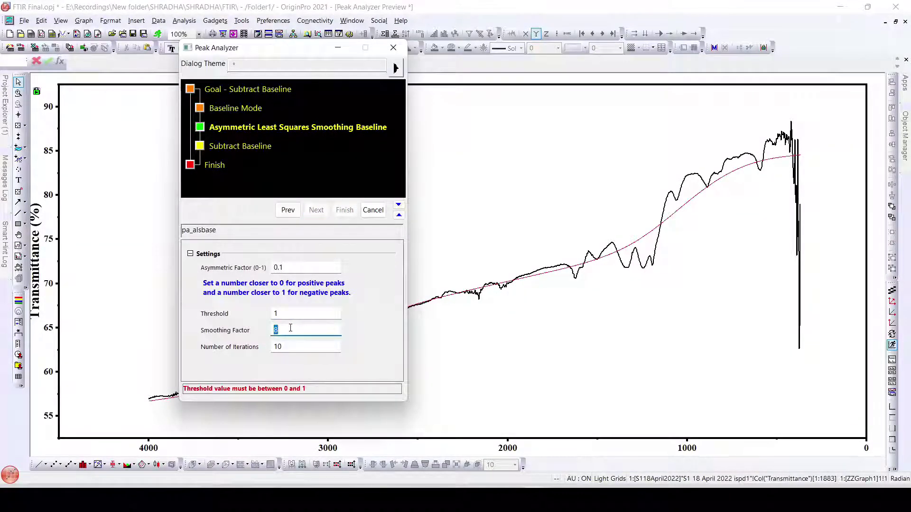
pyautogui.doubleClick(289, 314)
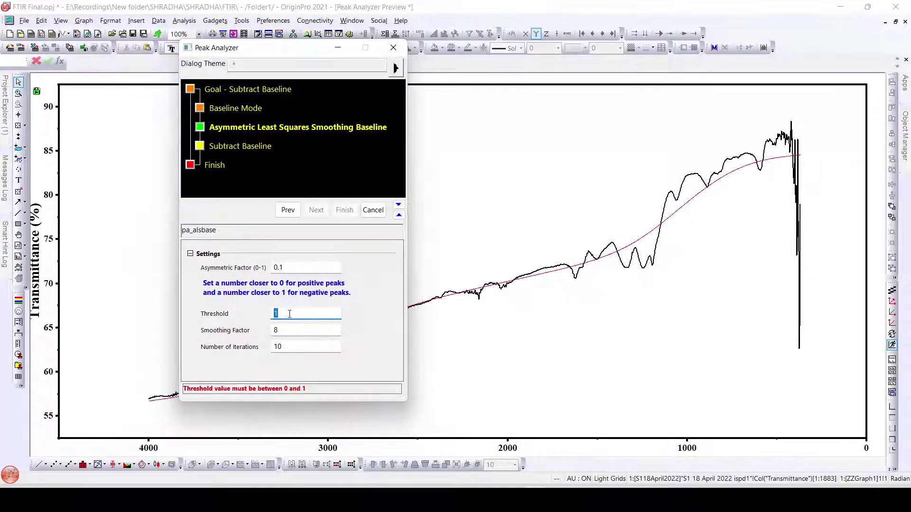
pyautogui.write('0.9')
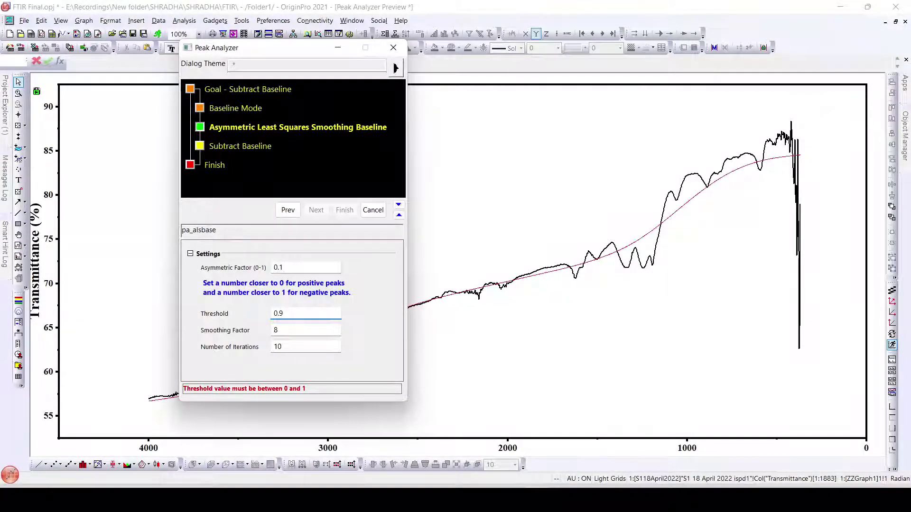
pyautogui.doubleClick(289, 332)
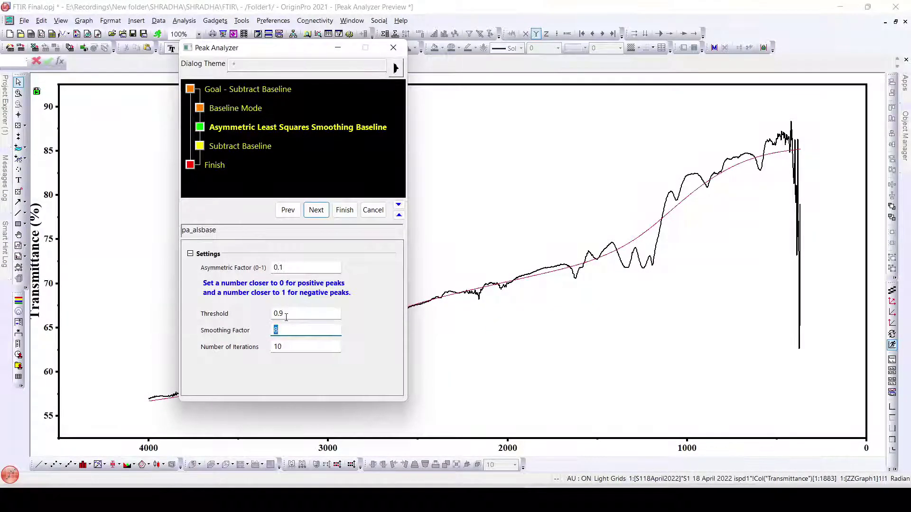
pyautogui.moveTo(297, 54); pyautogui.dragTo(197, 20)
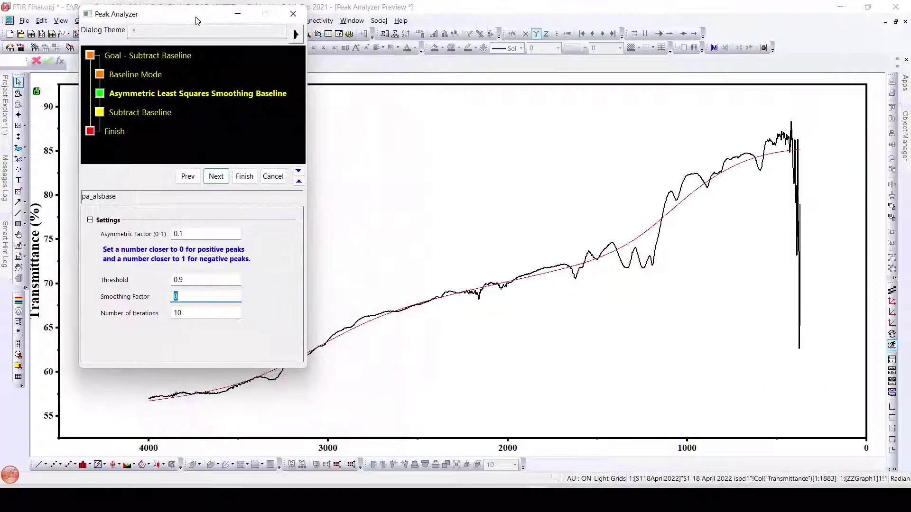
# Preview the flattened, baseline-subtracted spectrum, then cancel Peak Analyzer without keeping results.
pyautogui.click(216, 177)
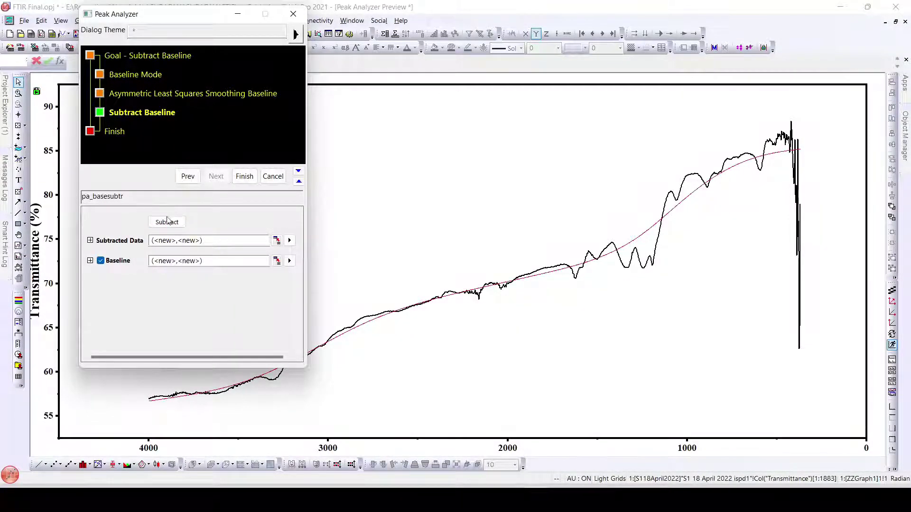
pyautogui.click(167, 221)
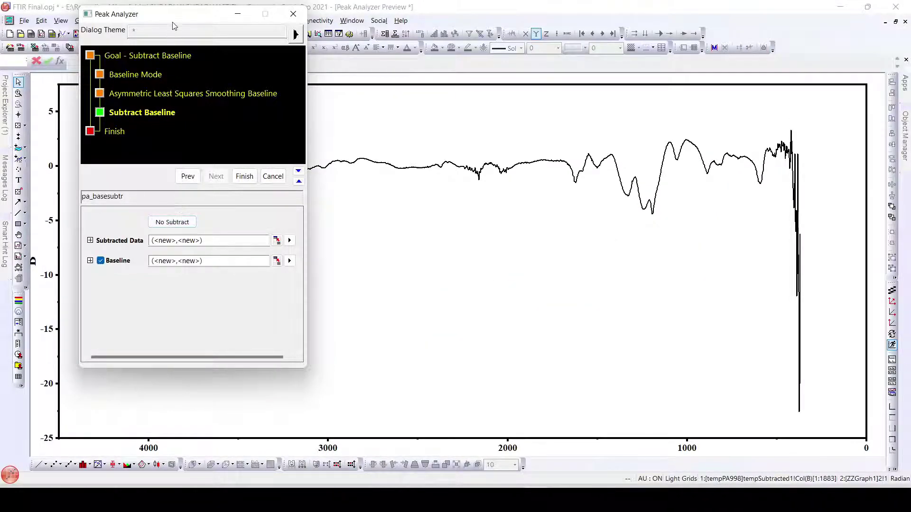
pyautogui.moveTo(174, 24); pyautogui.dragTo(485, 135)
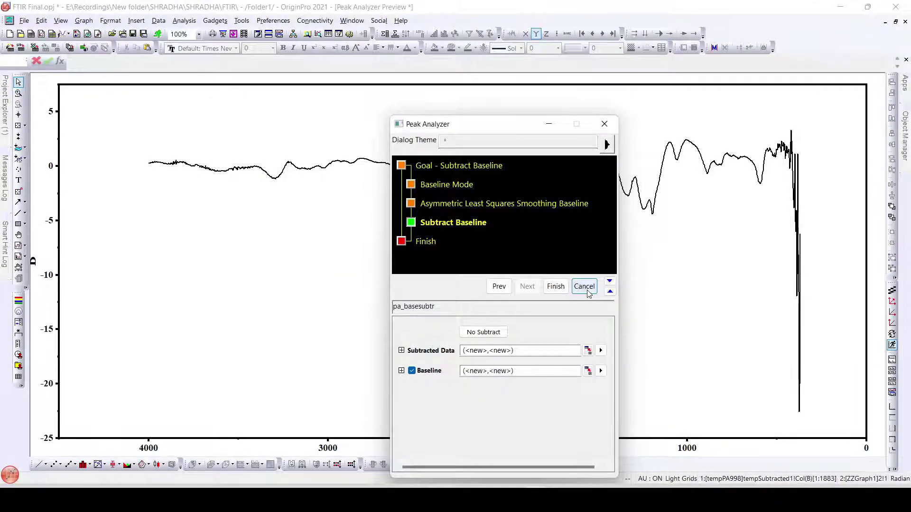
pyautogui.click(585, 287)
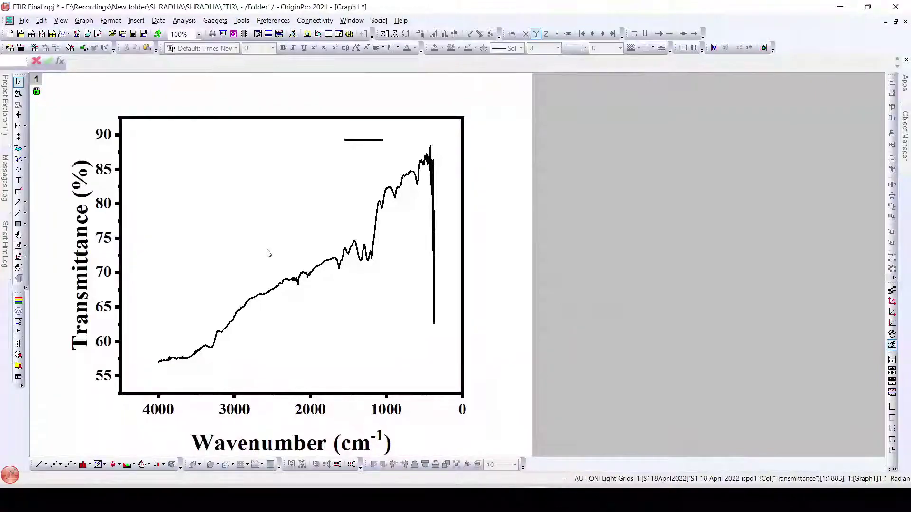
# Restore Graph1, select Wavenumber and Transmittance, and plot them as line graph Graph2.
pyautogui.click(896, 22)
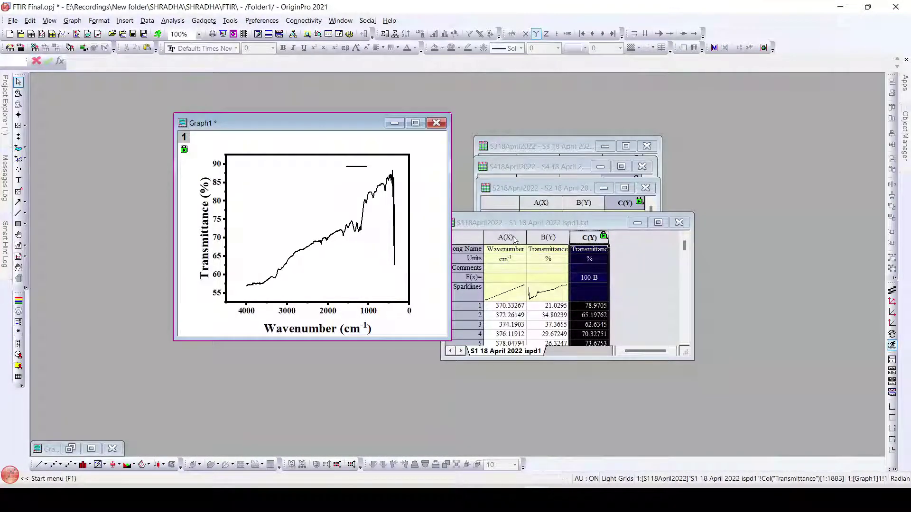
pyautogui.moveTo(514, 239); pyautogui.dragTo(547, 239)
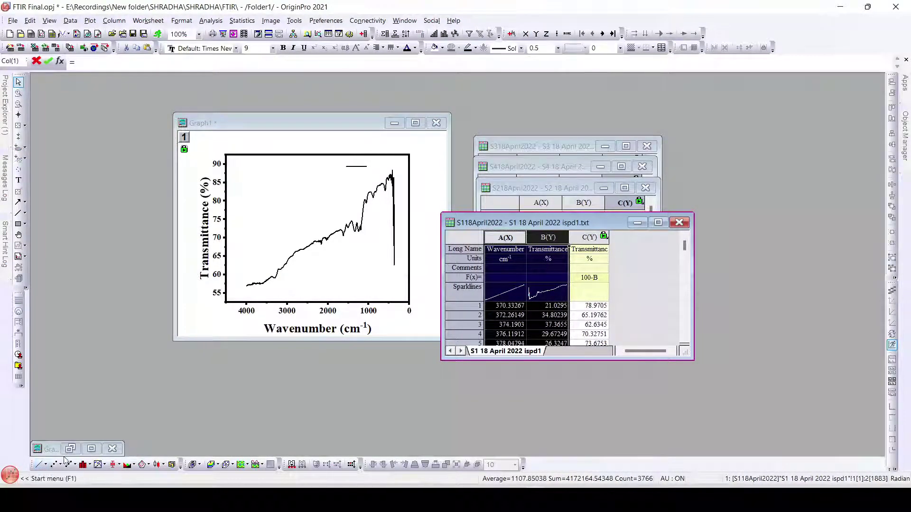
pyautogui.click(70, 463)
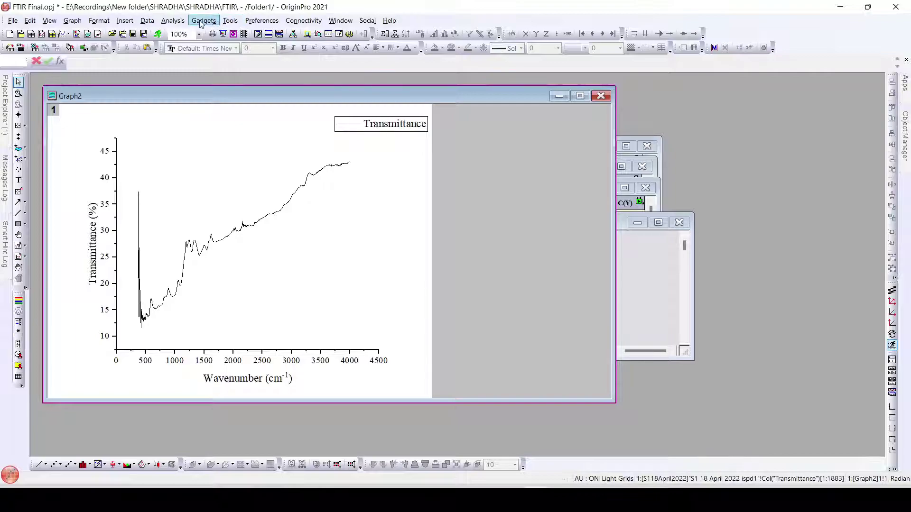
# Launch Peak Analyzer on Graph2 with goal Subtract Baseline and Auto recalculation.
pyautogui.click(173, 21)
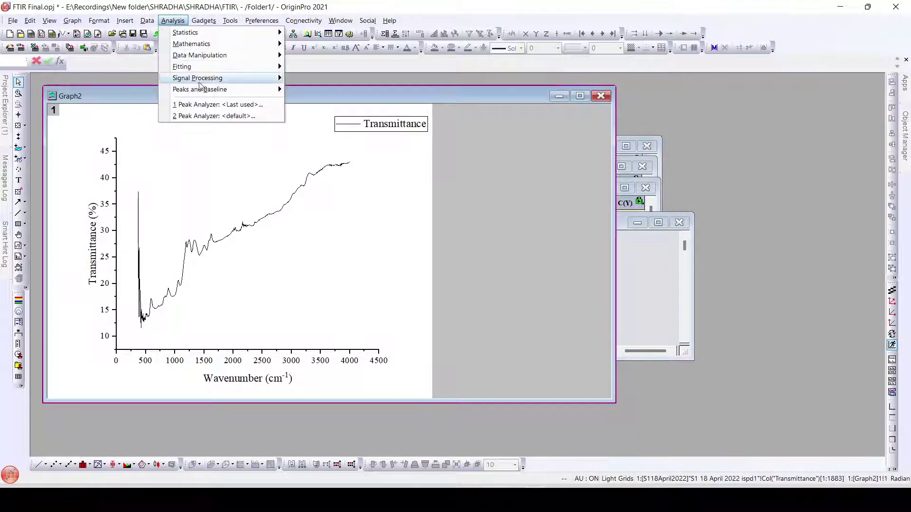
pyautogui.moveTo(209, 90)
pyautogui.moveTo(356, 105)
pyautogui.click(468, 131)
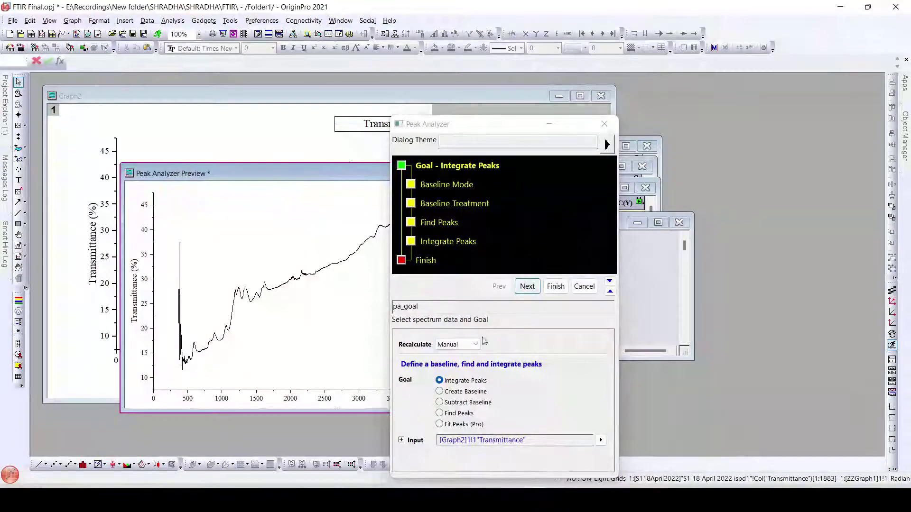
pyautogui.click(455, 405)
pyautogui.click(464, 345)
pyautogui.click(465, 363)
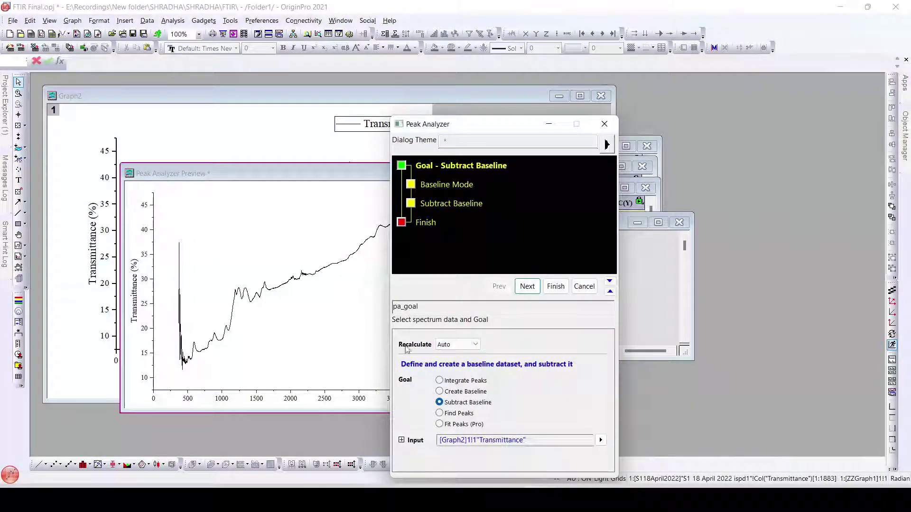
# Select Asymmetric Least Squares Smoothing as the baseline mode and advance to its settings.
pyautogui.click(521, 289)
pyautogui.click(482, 332)
pyautogui.click(482, 391)
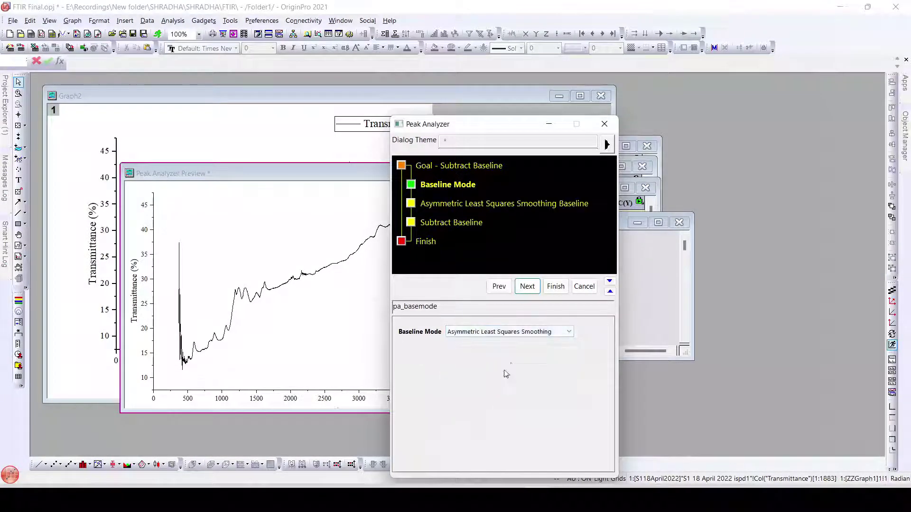
pyautogui.click(527, 287)
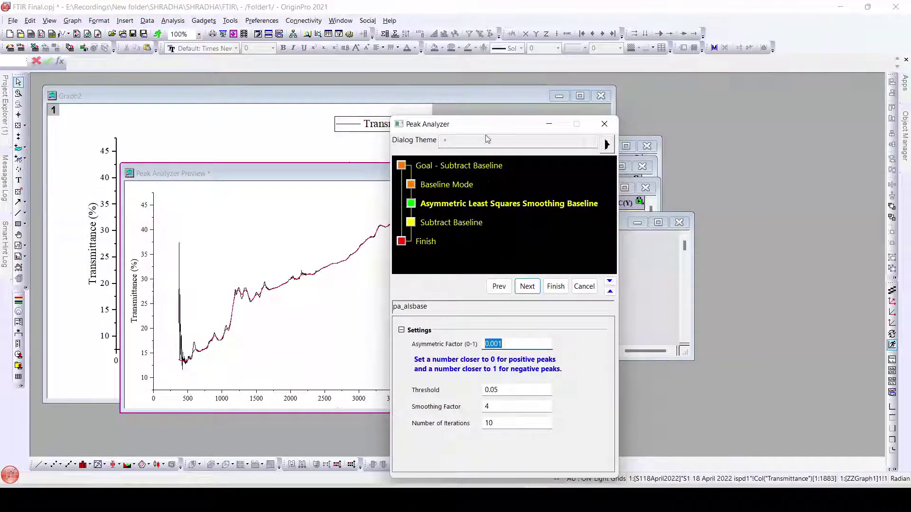
# Set asymmetric factor 1E-4, threshold 0.0005 and smoothing factor 6, then advance to subtraction.
pyautogui.moveTo(489, 130); pyautogui.dragTo(676, 103)
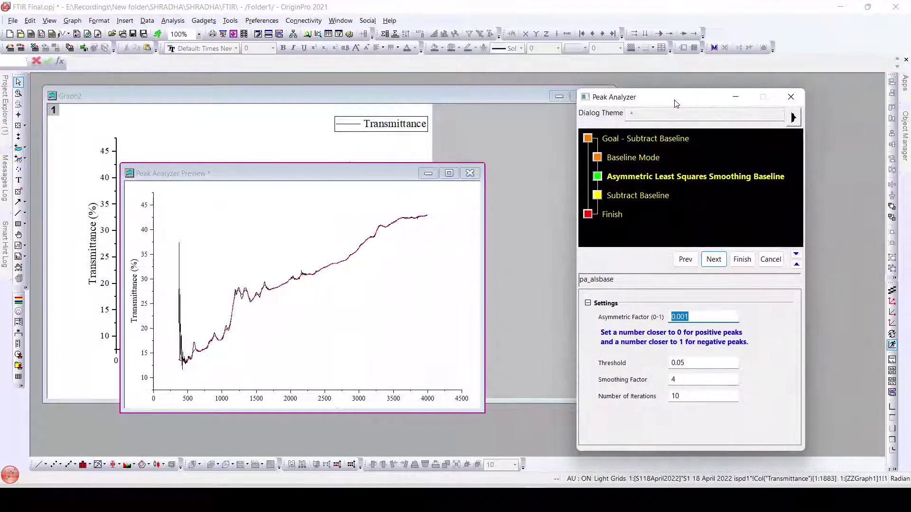
pyautogui.click(684, 317)
pyautogui.write('0')
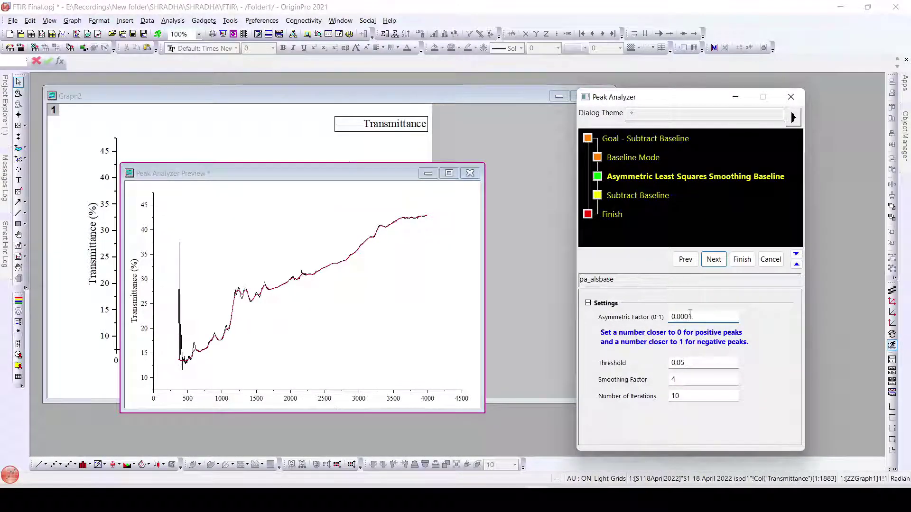
pyautogui.doubleClick(684, 362)
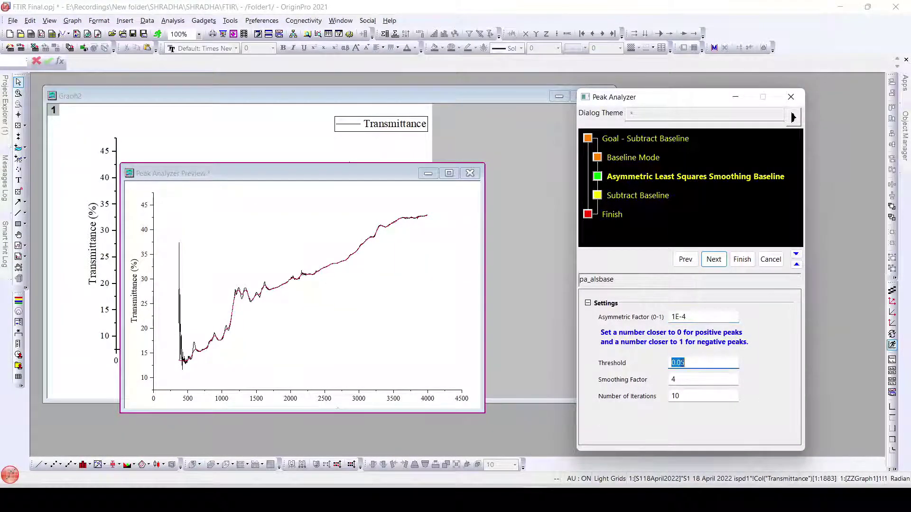
pyautogui.write('0')
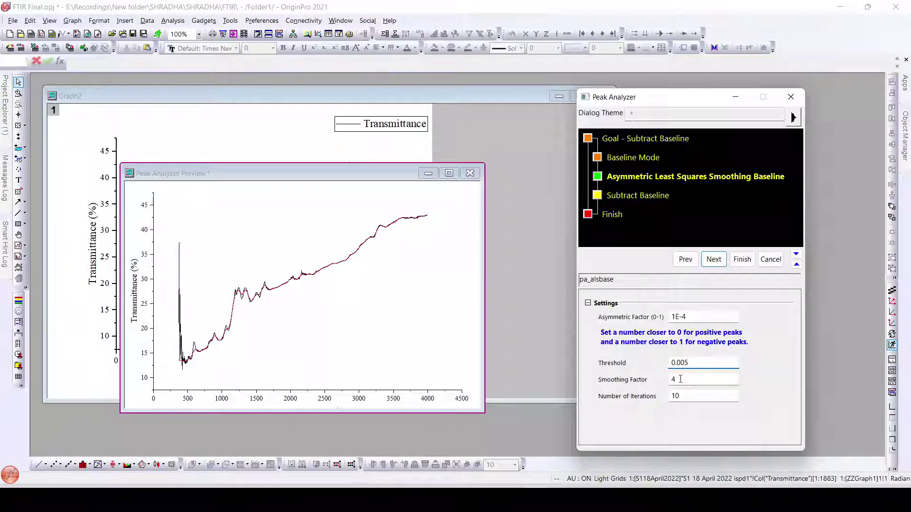
pyautogui.doubleClick(680, 380)
pyautogui.write('6')
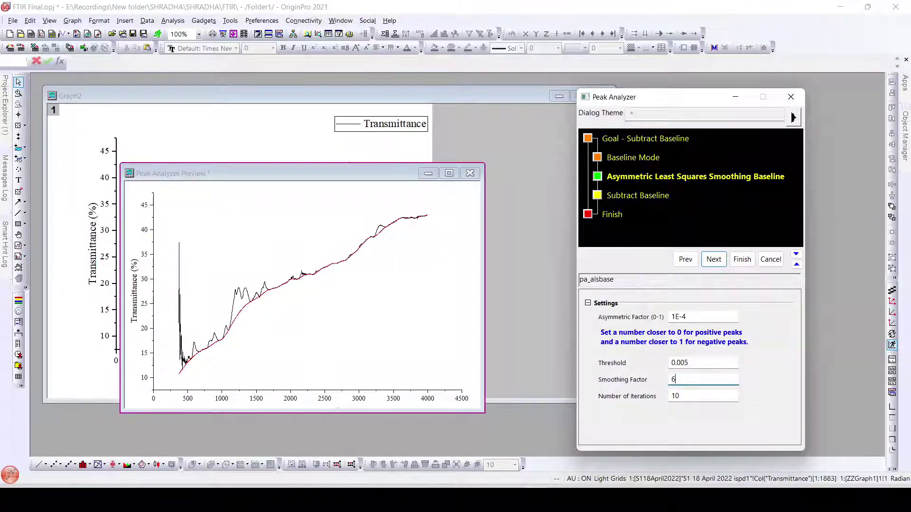
pyautogui.doubleClick(685, 363)
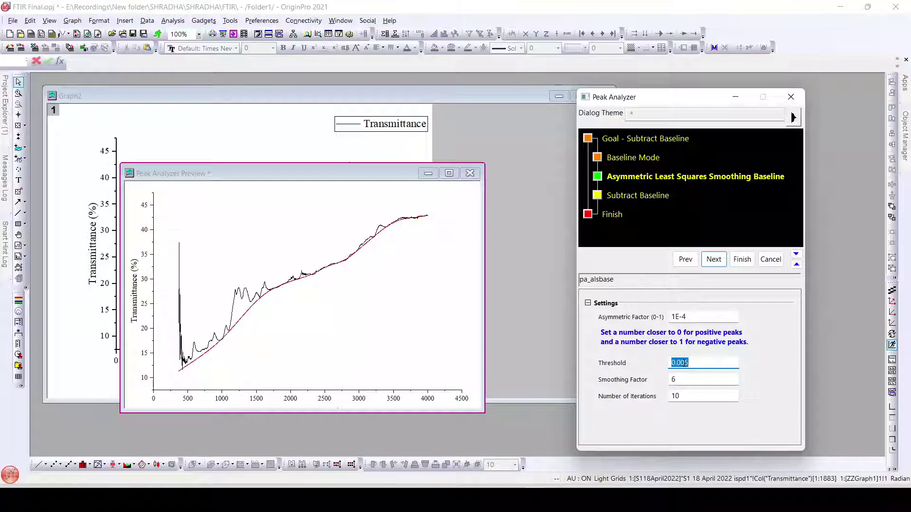
pyautogui.click(685, 362)
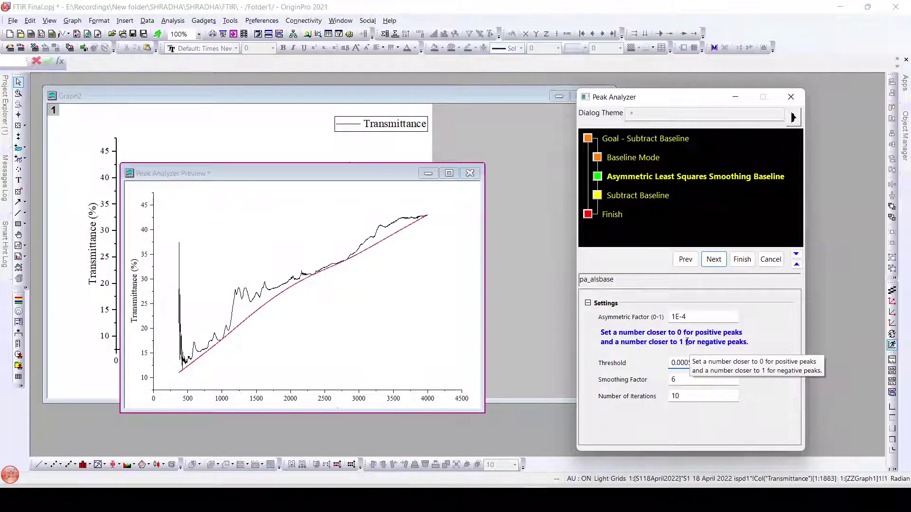
pyautogui.click(715, 261)
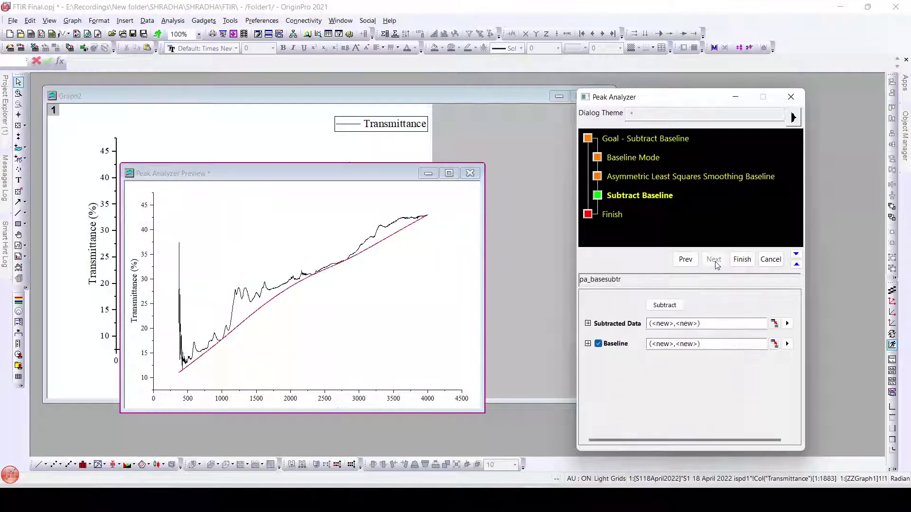
# Finish the baseline subtraction, enlarge the worksheet to show new columns D–G, and select D and E.
pyautogui.click(738, 260)
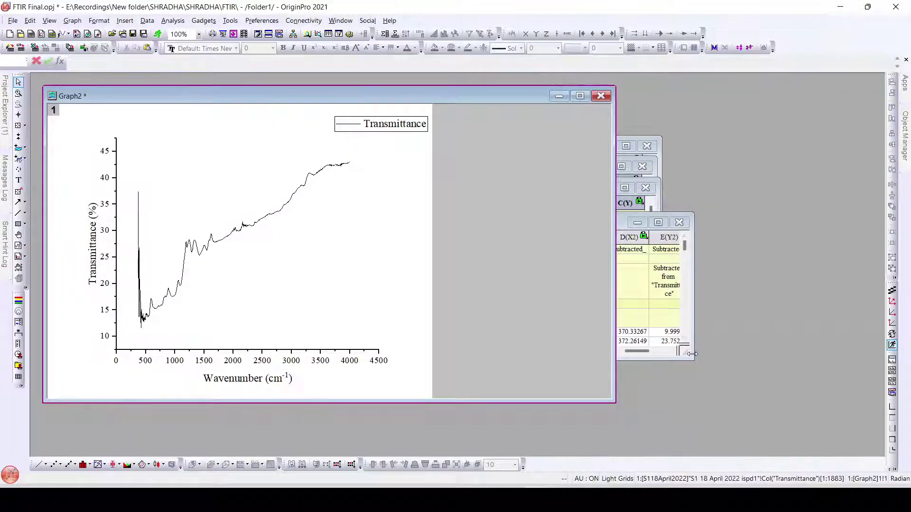
pyautogui.click(692, 353)
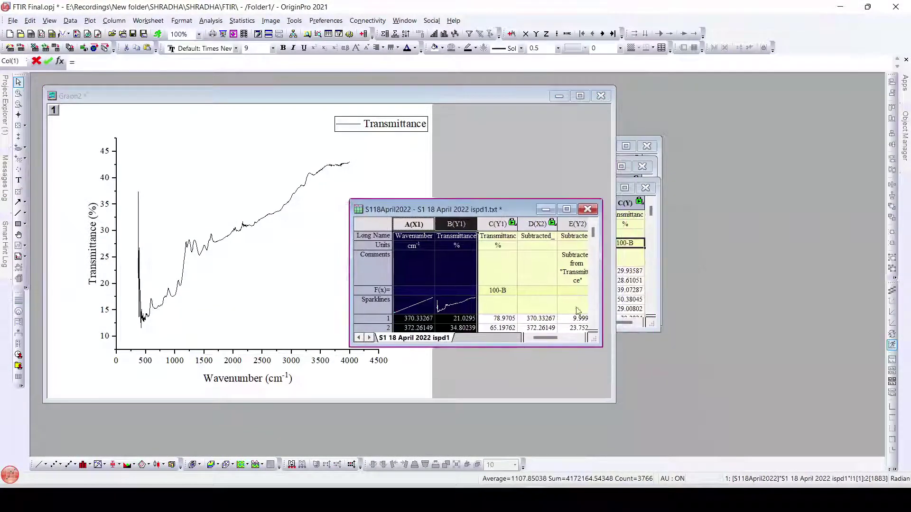
pyautogui.moveTo(600, 345); pyautogui.dragTo(764, 385)
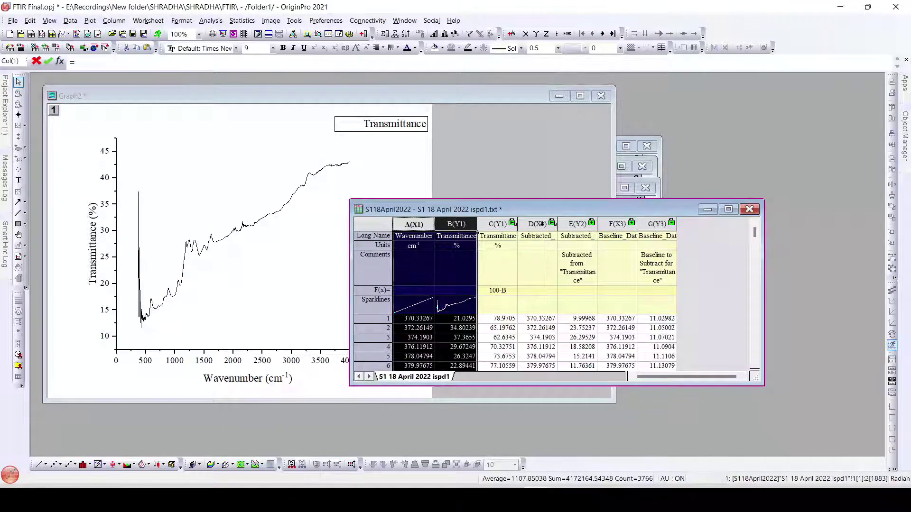
pyautogui.moveTo(541, 223); pyautogui.dragTo(571, 223)
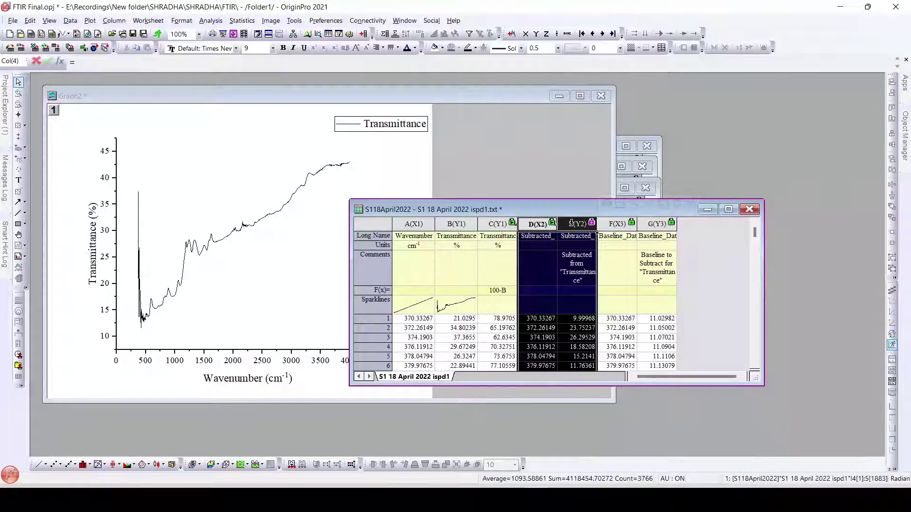
# Enlarge the worksheet and append an empty column H after baseline columns F and G.
pyautogui.click(696, 240)
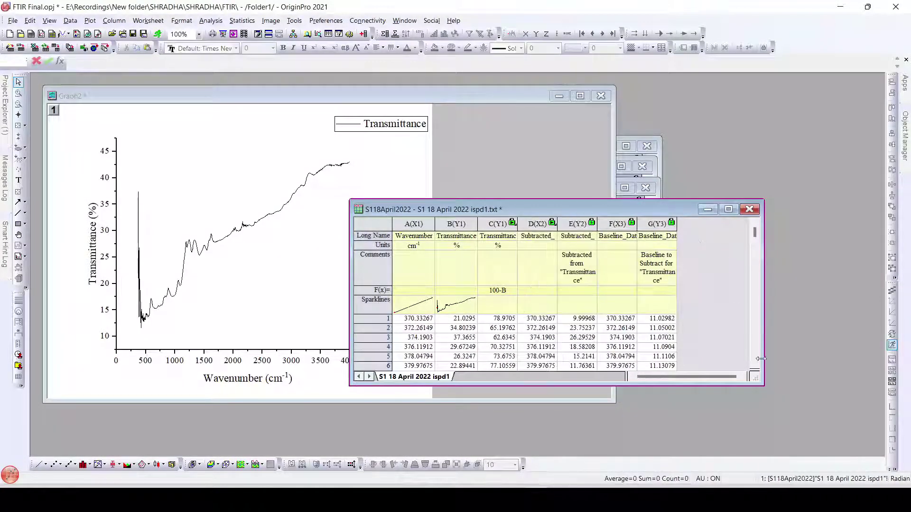
pyautogui.moveTo(762, 385); pyautogui.dragTo(839, 409)
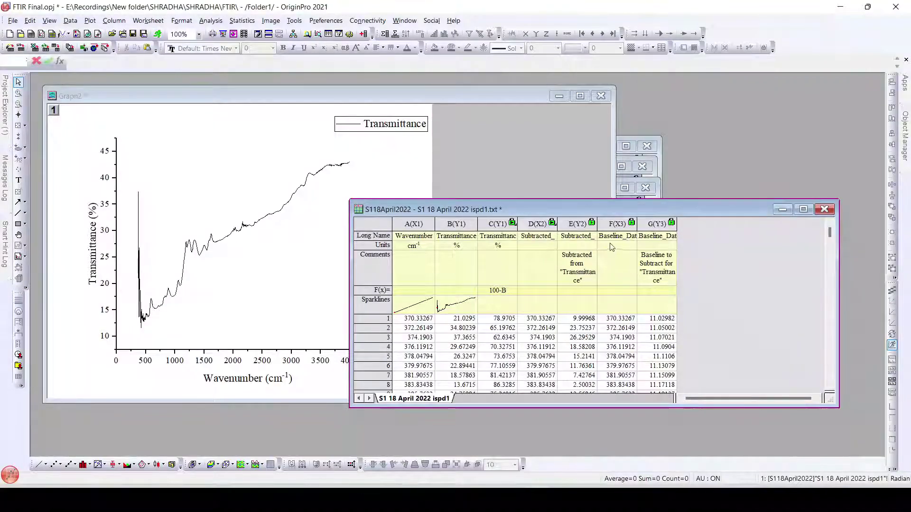
pyautogui.moveTo(615, 224); pyautogui.dragTo(665, 221)
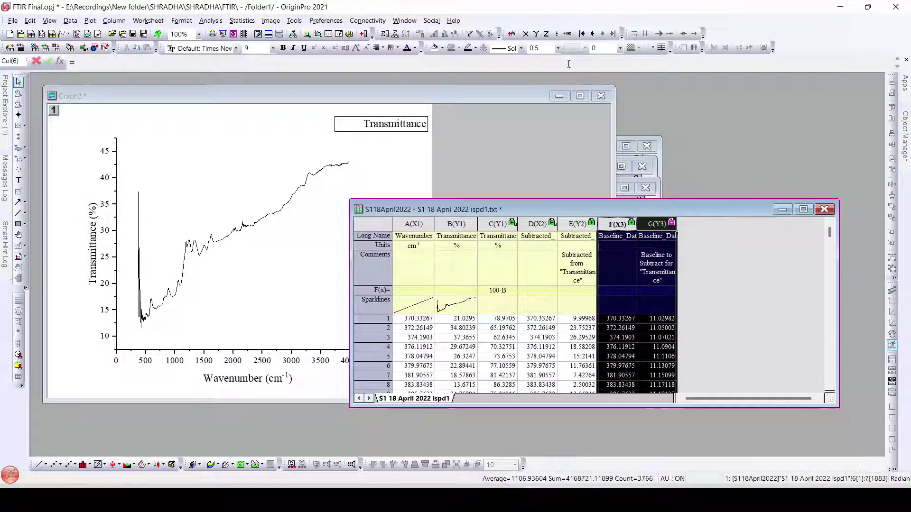
pyautogui.click(568, 35)
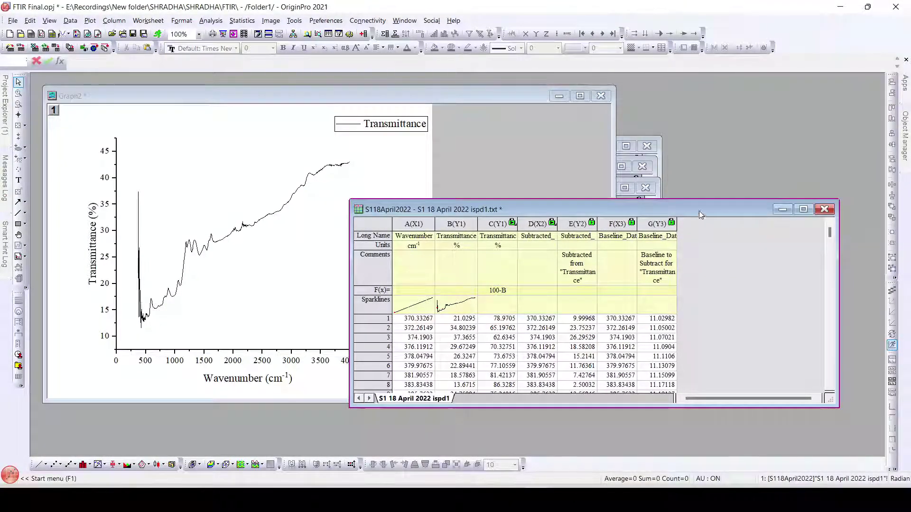
pyautogui.click(367, 35)
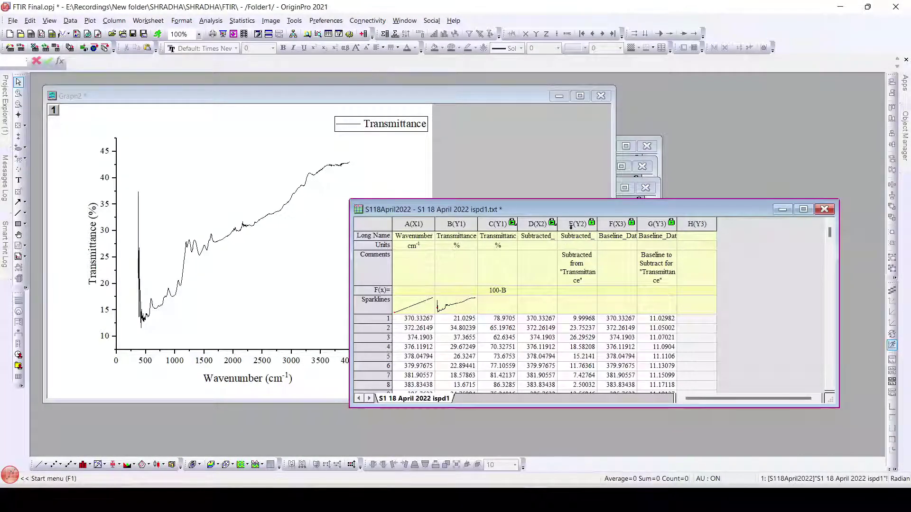
pyautogui.click(536, 225)
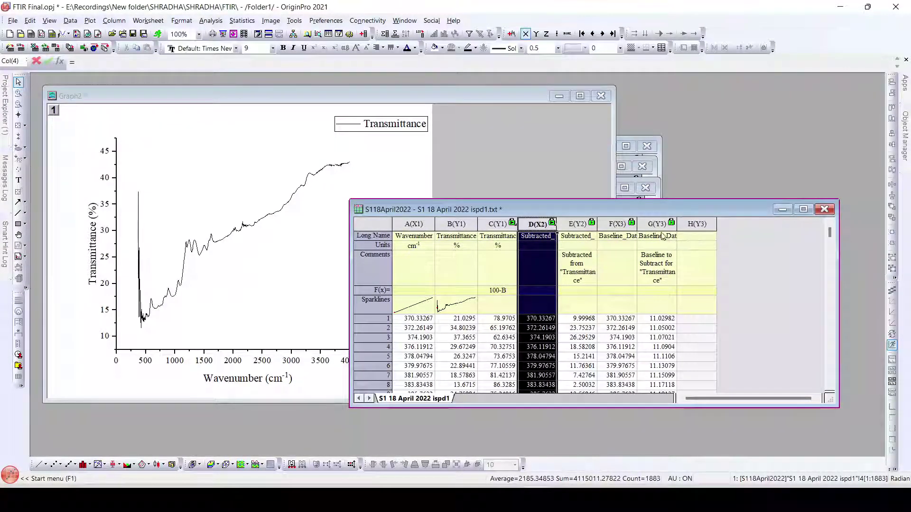
pyautogui.moveTo(617, 224); pyautogui.dragTo(656, 224)
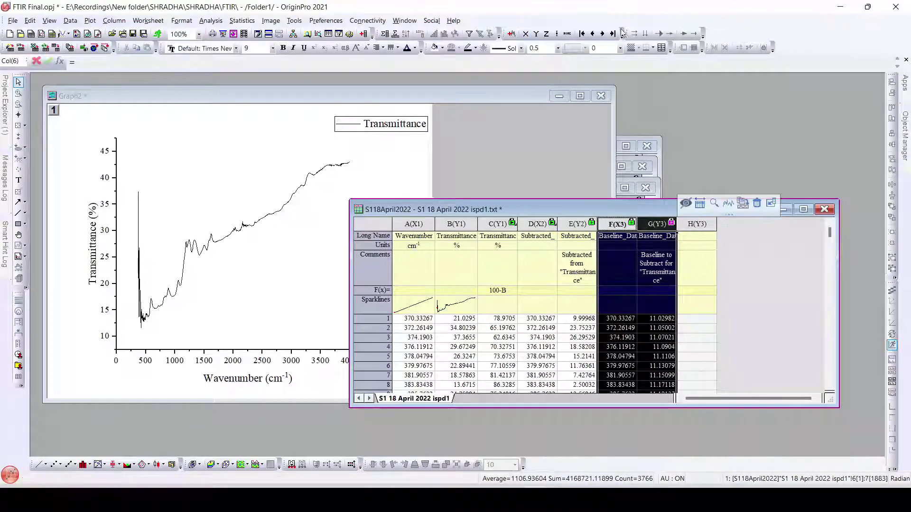
# Mark columns F and G as disregarded and fill column H with the formula 100-E.
pyautogui.click(567, 34)
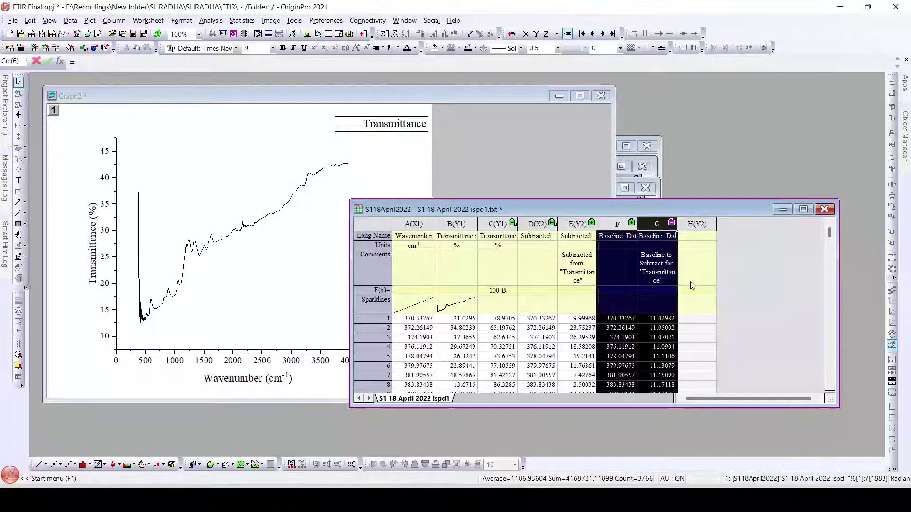
pyautogui.click(697, 224)
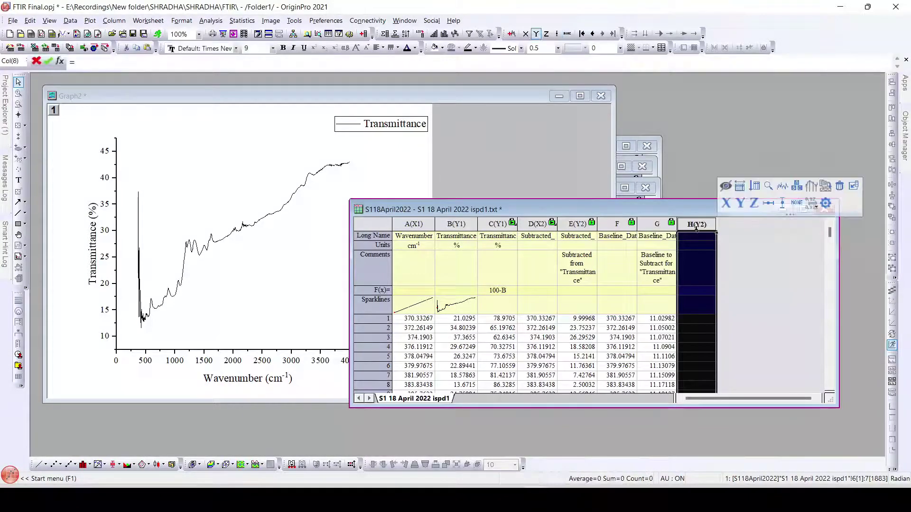
pyautogui.click(504, 291)
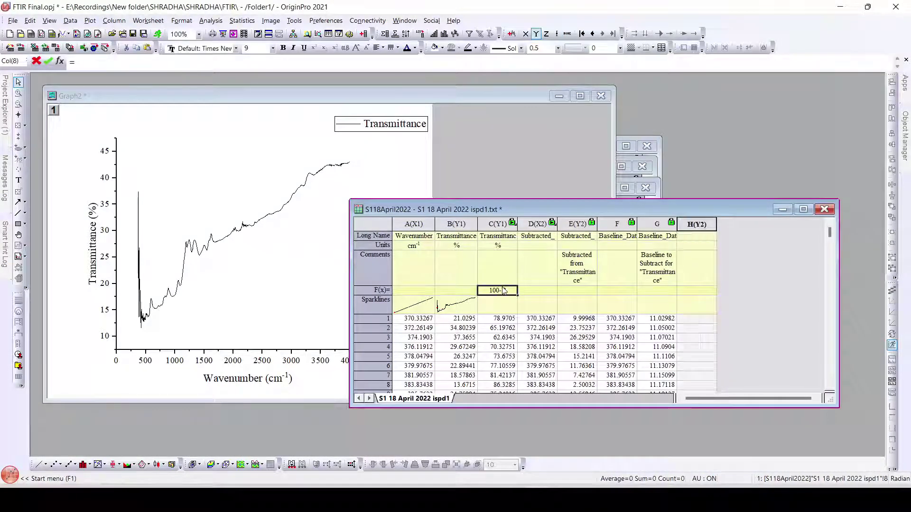
pyautogui.click(710, 291)
pyautogui.write('100')
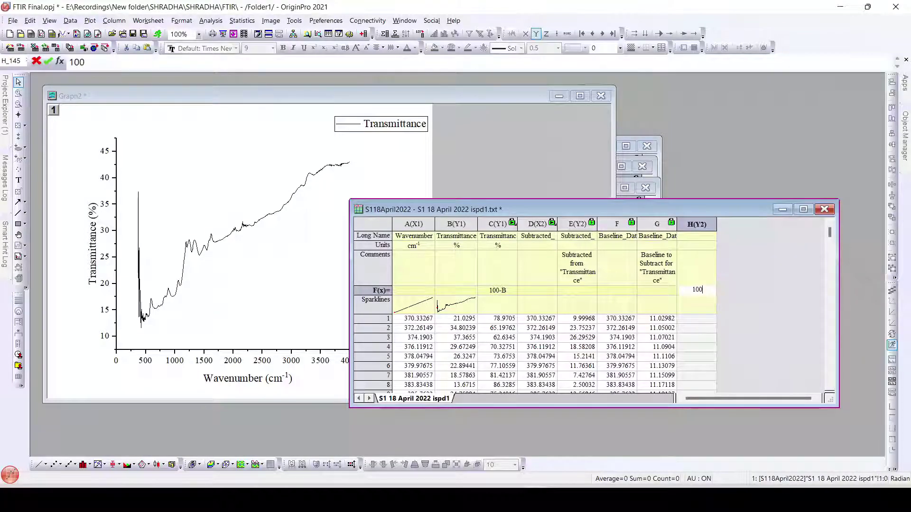
pyautogui.write('-')
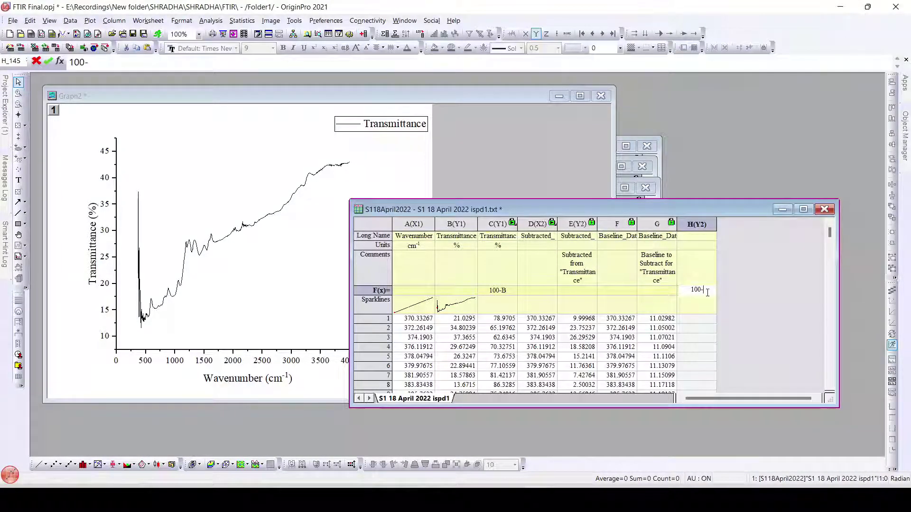
pyautogui.write('E')
pyautogui.press('Return')
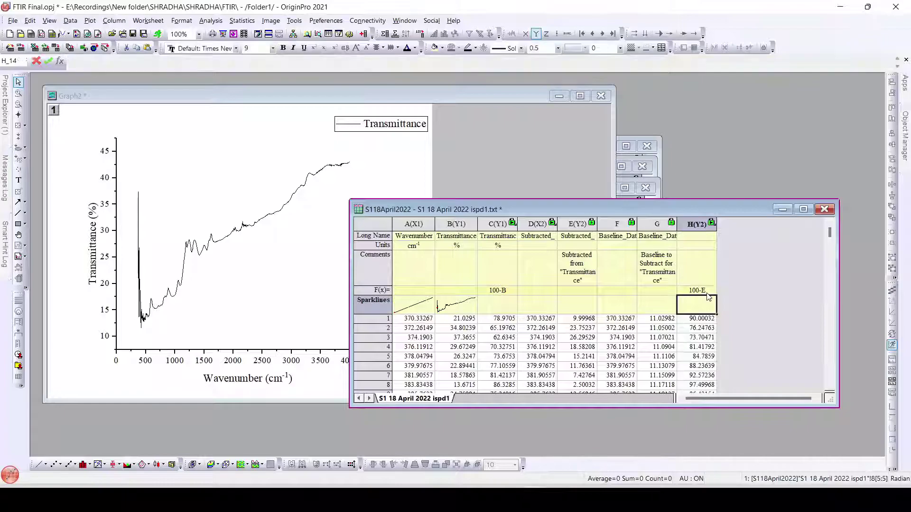
pyautogui.click(701, 225)
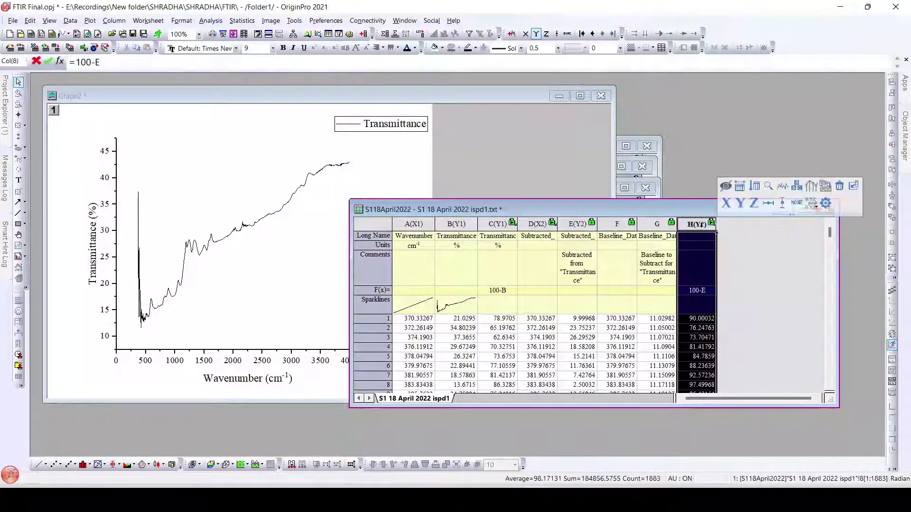
pyautogui.click(542, 224)
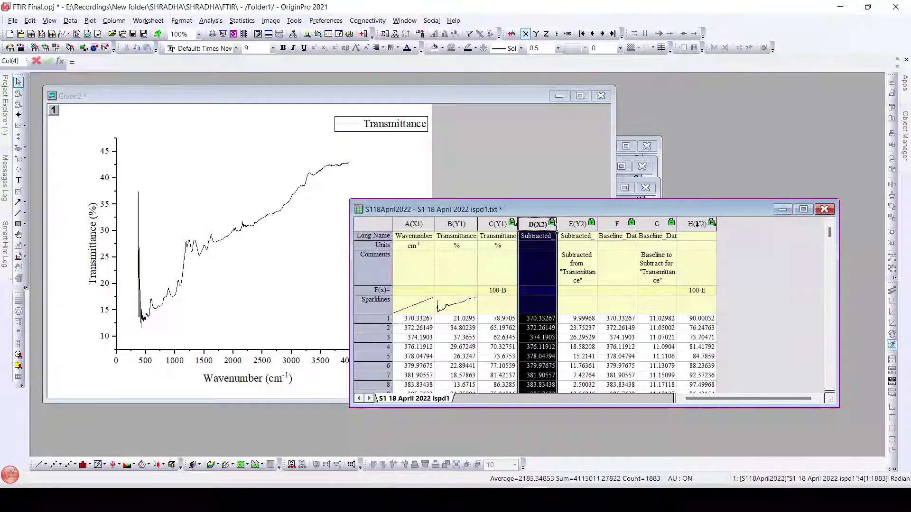
# Copy column A's Wavenumber long name and cm⁻¹ unit into column D.
pyautogui.keyDown('shift'); pyautogui.click(696, 224); pyautogui.keyUp('shift')
pyautogui.click(739, 242)
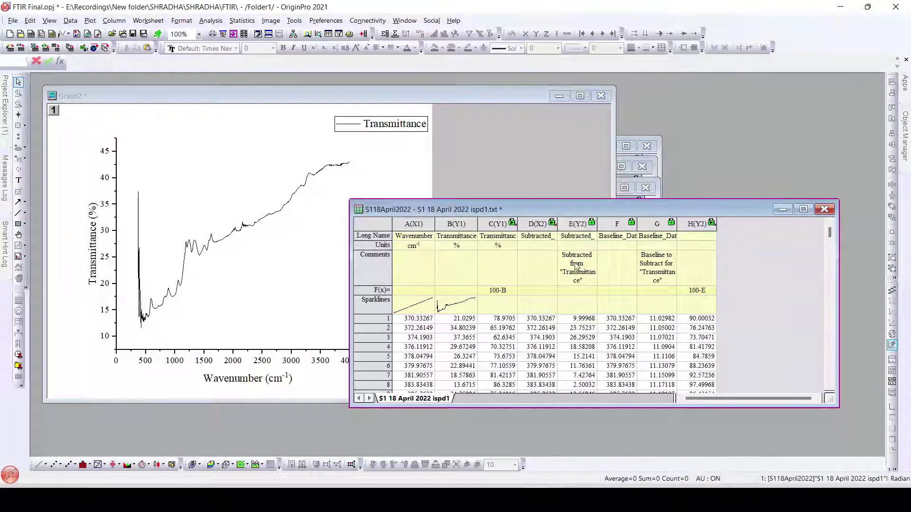
pyautogui.click(422, 246)
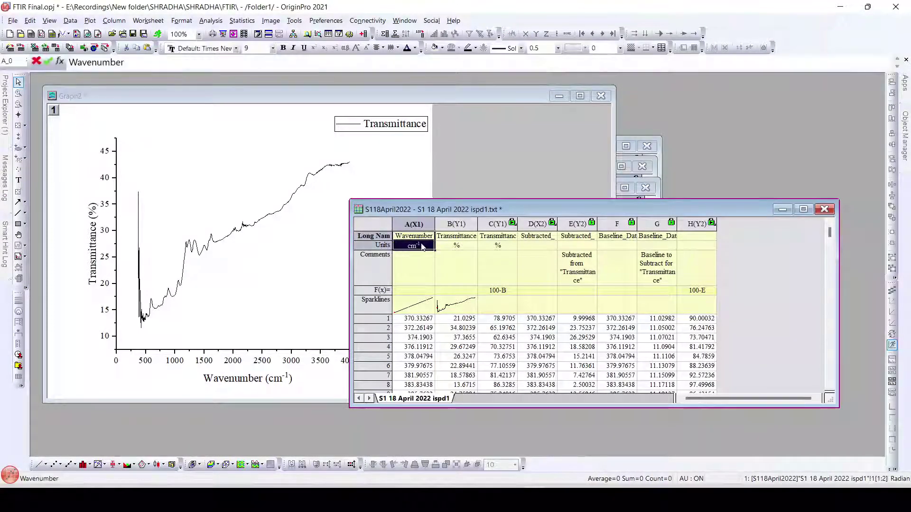
pyautogui.click(583, 240)
pyautogui.click(543, 238)
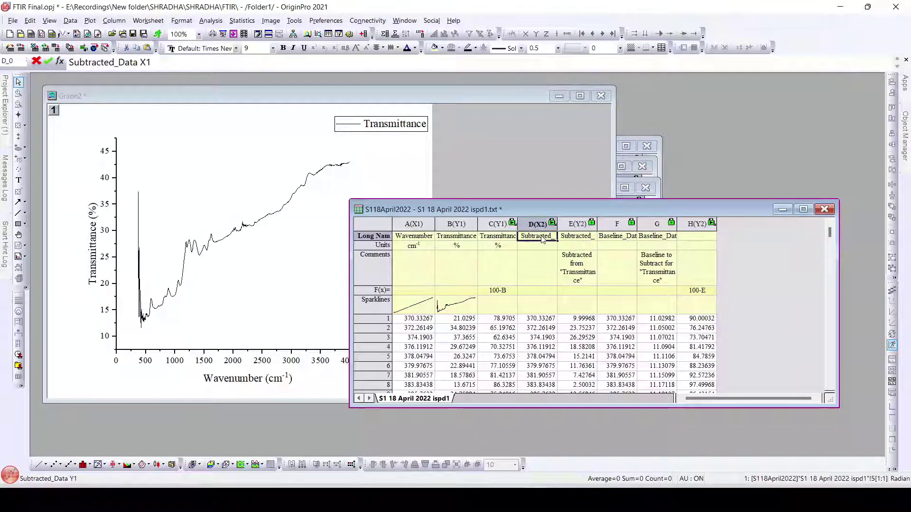
pyautogui.write('Wavenumber cm-1')
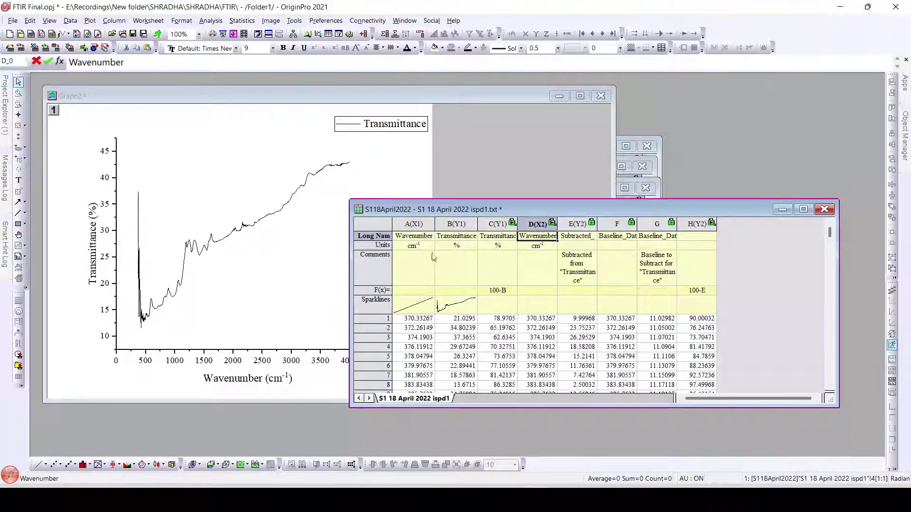
# Copy column B's Transmittance long name and % unit into column H.
pyautogui.click(458, 245)
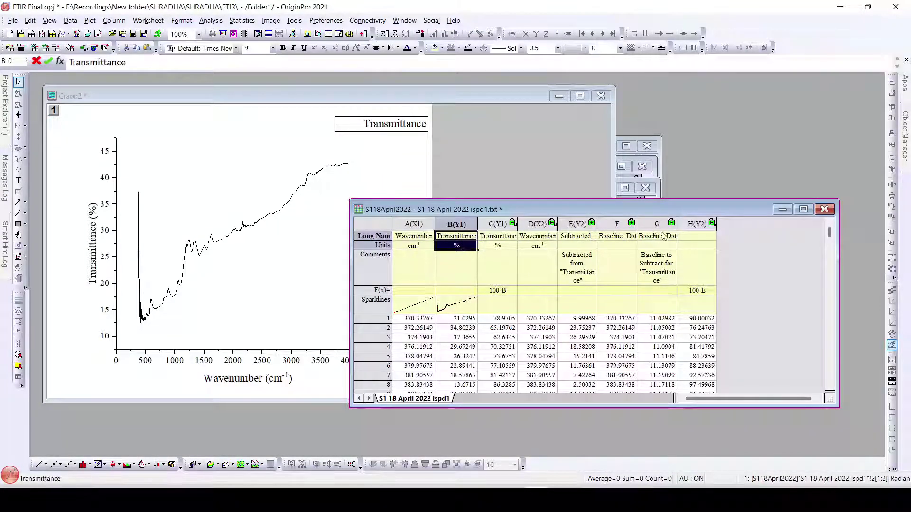
pyautogui.click(694, 237)
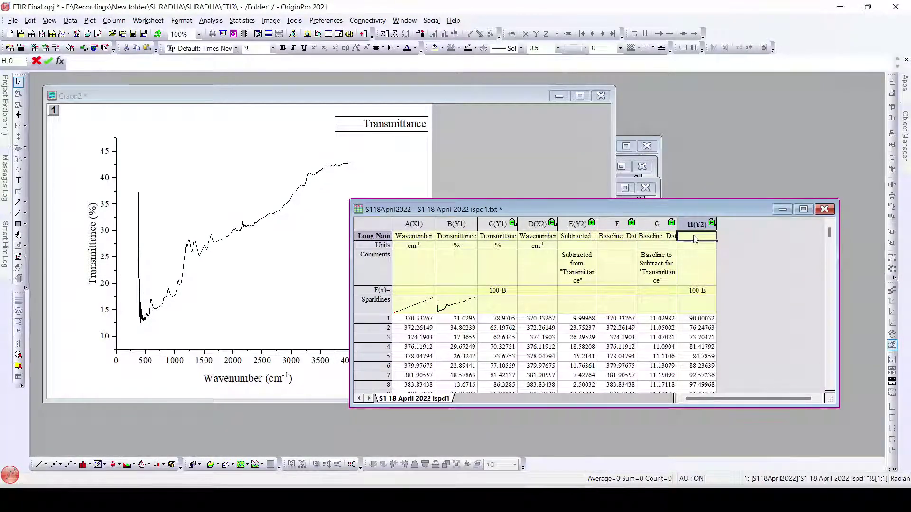
pyautogui.write('Transmittance %')
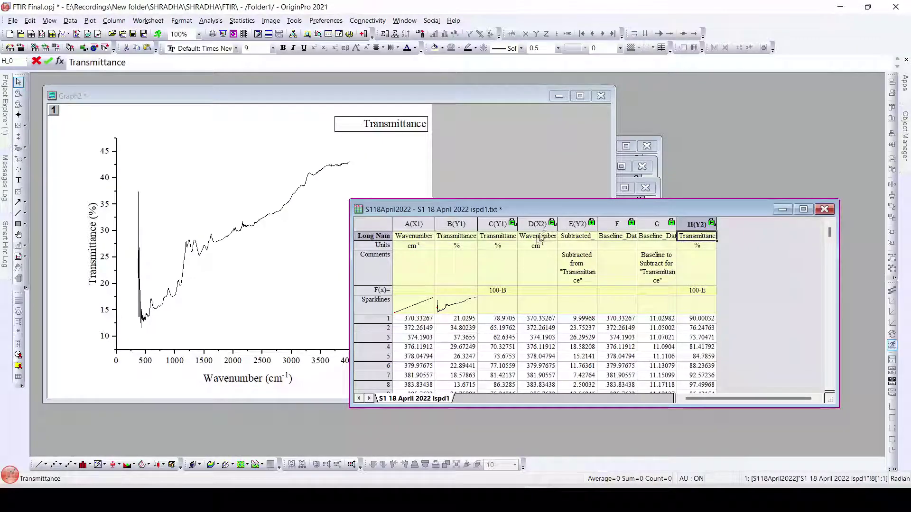
pyautogui.click(696, 223)
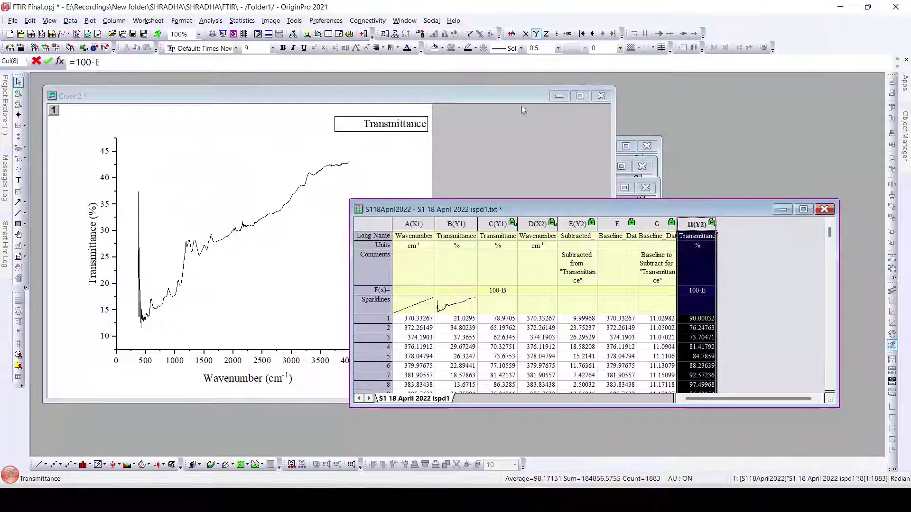
# Bring up Graph1 and replace its C(Y1) plot with column H(Y2) Transmittance in the layer.
pyautogui.click(558, 96)
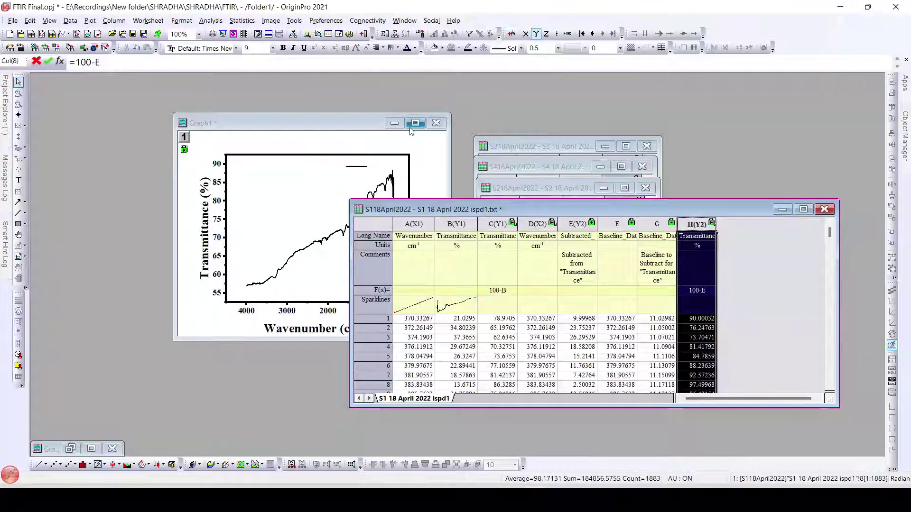
pyautogui.click(332, 126)
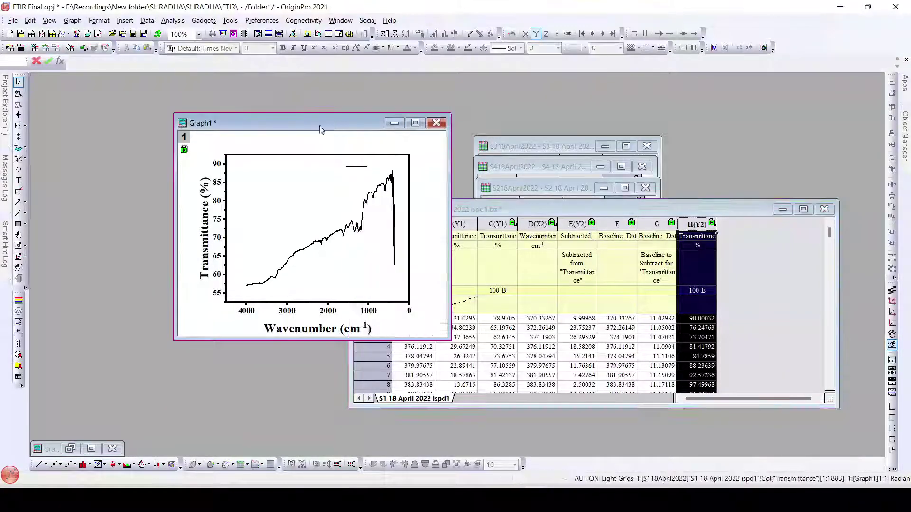
pyautogui.doubleClick(185, 138)
pyautogui.click(547, 233)
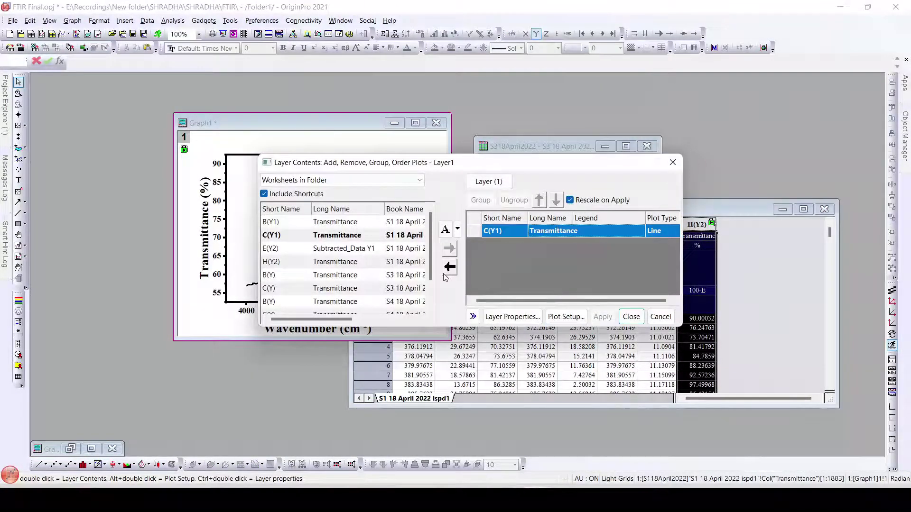
pyautogui.click(450, 267)
pyautogui.scroll(-1, 360, 251)
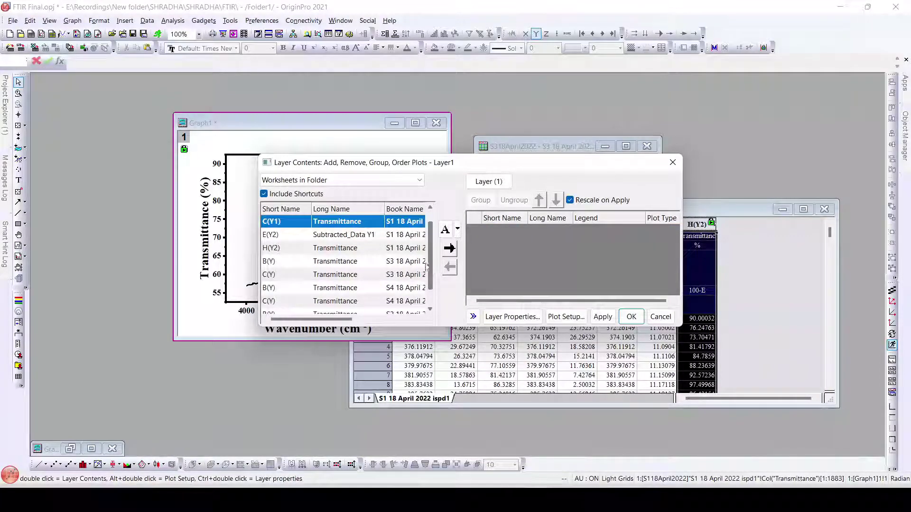
pyautogui.click(361, 252)
pyautogui.click(450, 248)
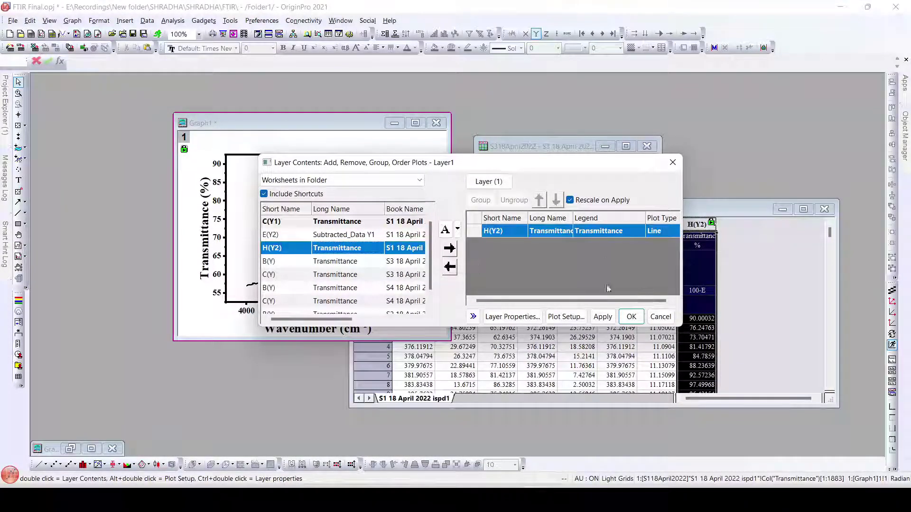
pyautogui.click(603, 318)
pyautogui.click(630, 316)
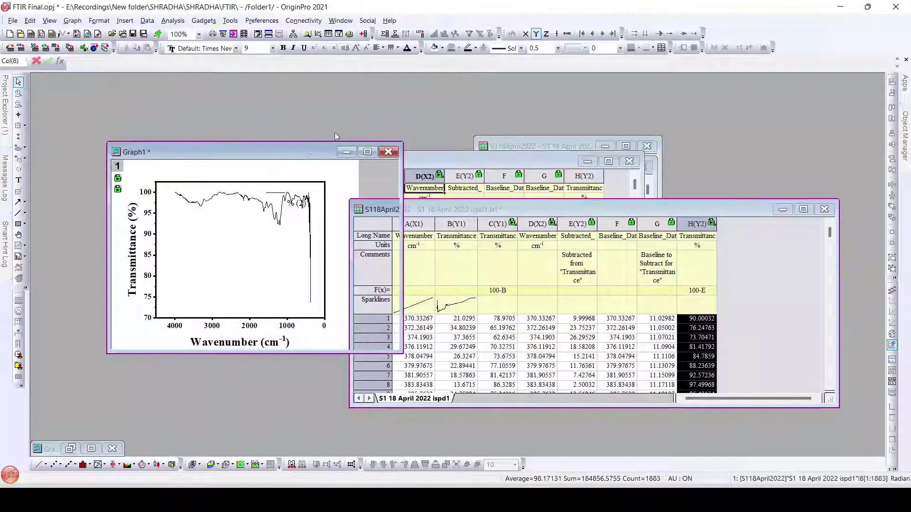
# Maximize Graph1 and drag the % (2) legend outside the plot frame to the right.
pyautogui.moveTo(341, 135); pyautogui.dragTo(376, 124)
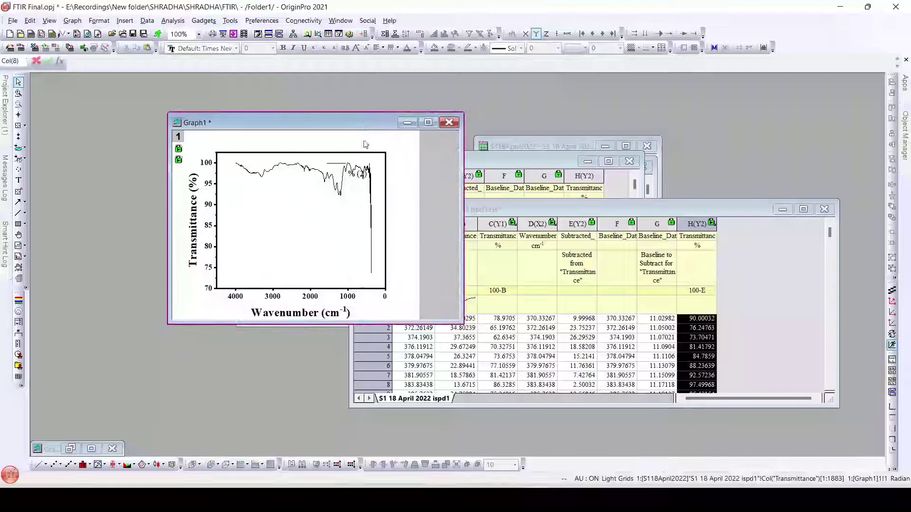
pyautogui.click(427, 124)
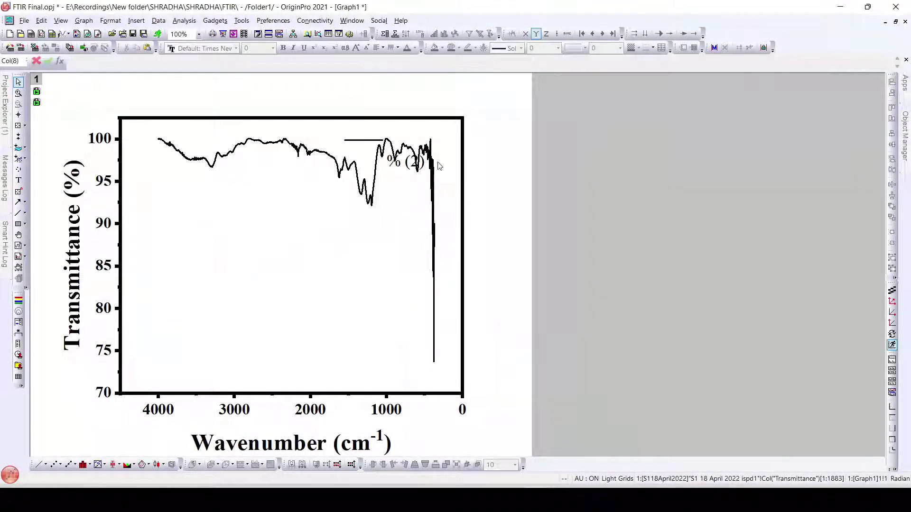
pyautogui.click(413, 163)
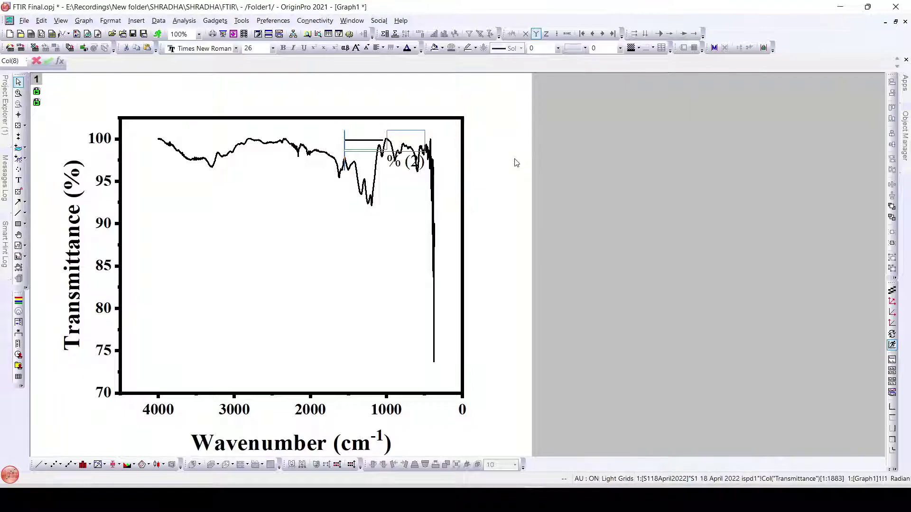
pyautogui.moveTo(391, 166); pyautogui.dragTo(533, 156)
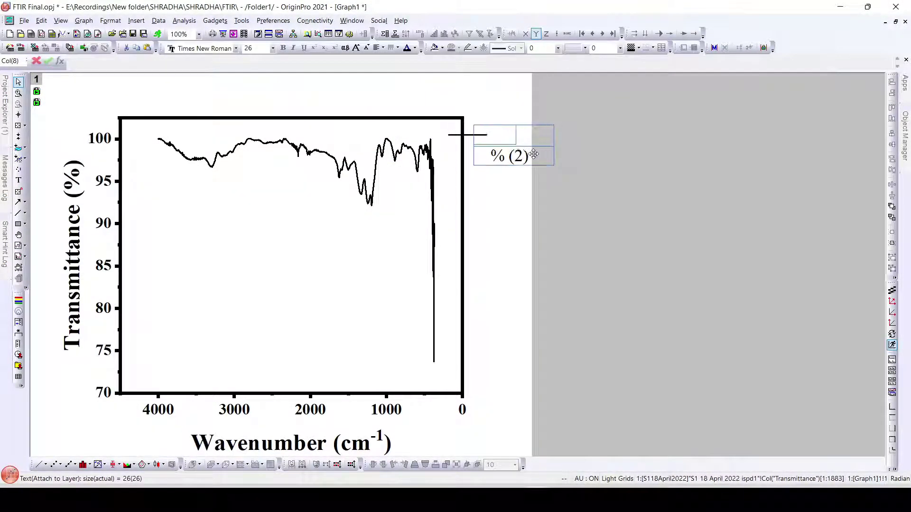